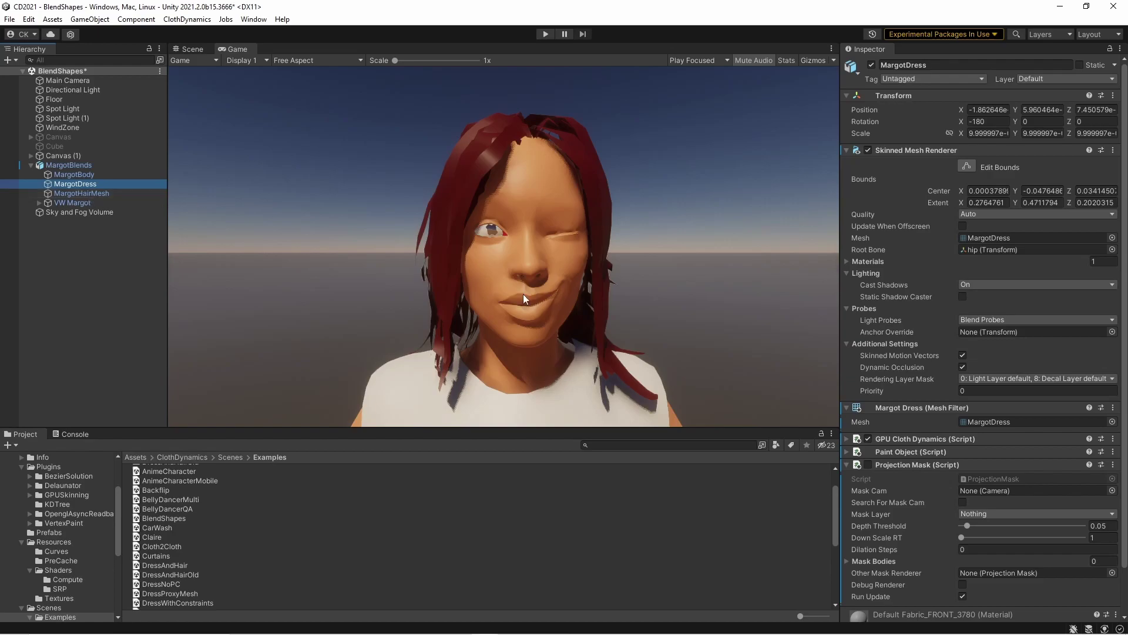
# Expand the BlendShapes of MargotBody's Skinned Mesh Renderer and set Wink to 0.
pyautogui.scroll(-3, 1009, 402)
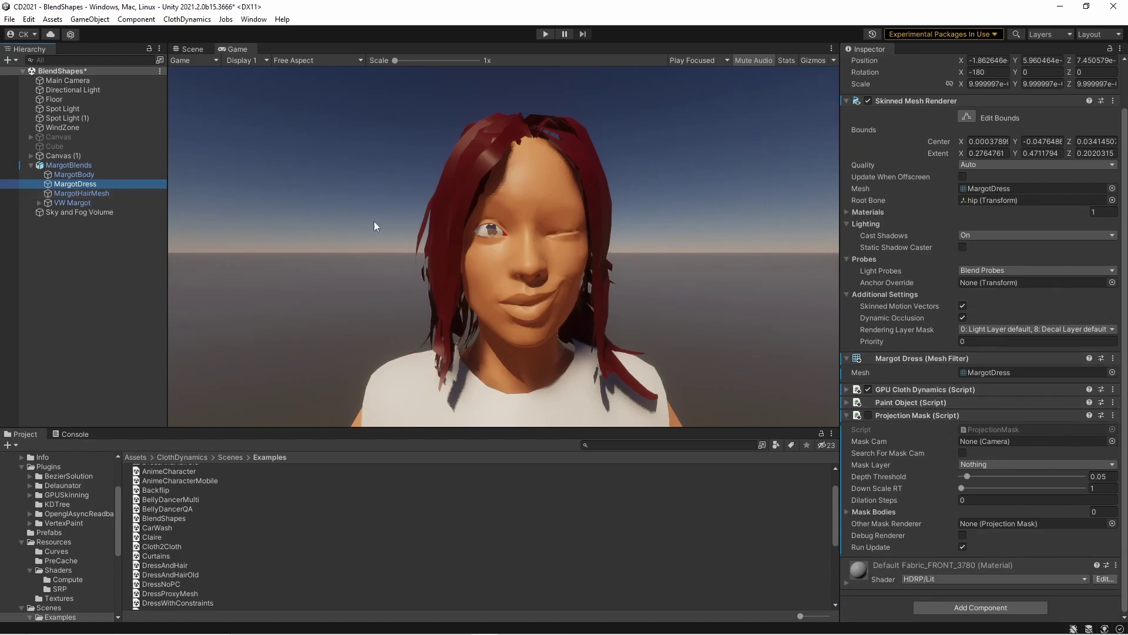
pyautogui.click(90, 174)
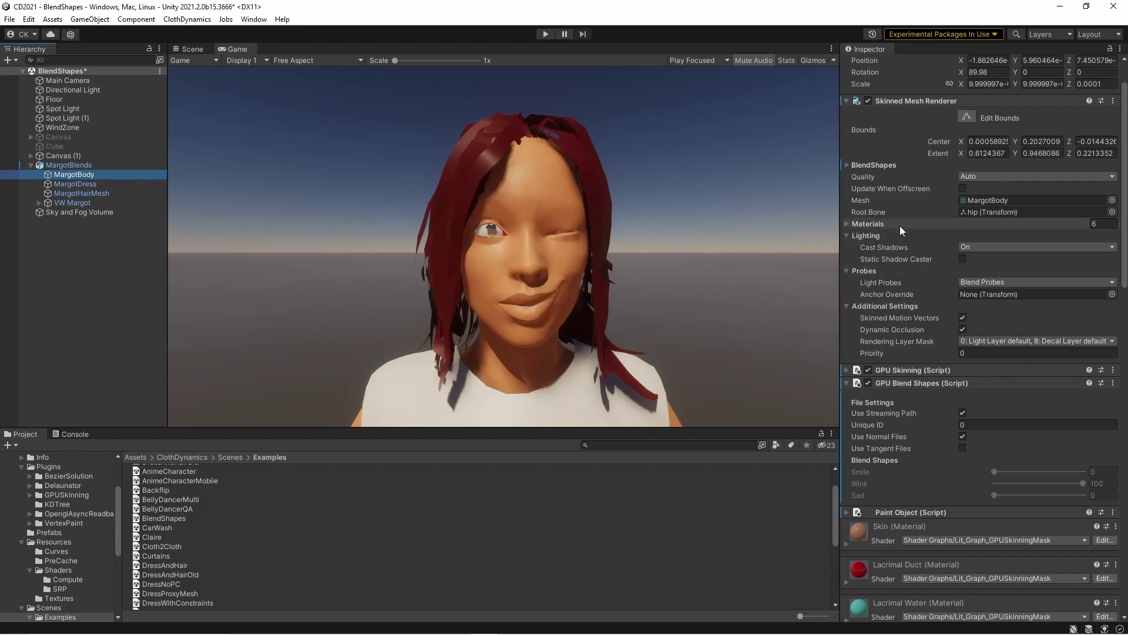
pyautogui.click(846, 165)
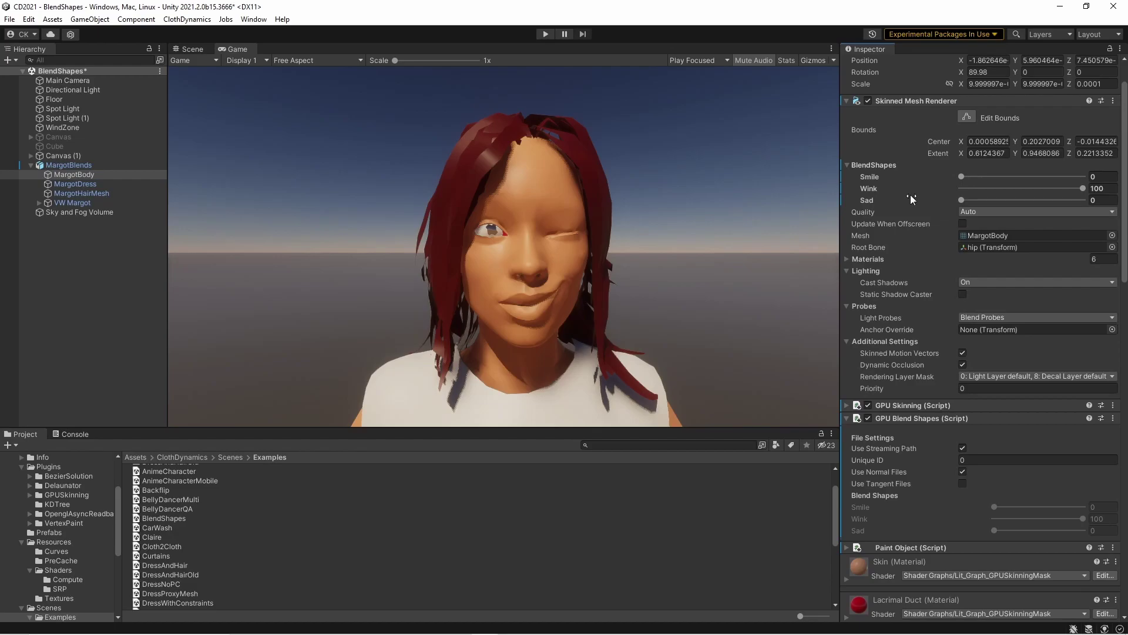
pyautogui.moveTo(1078, 191); pyautogui.dragTo(813, 184)
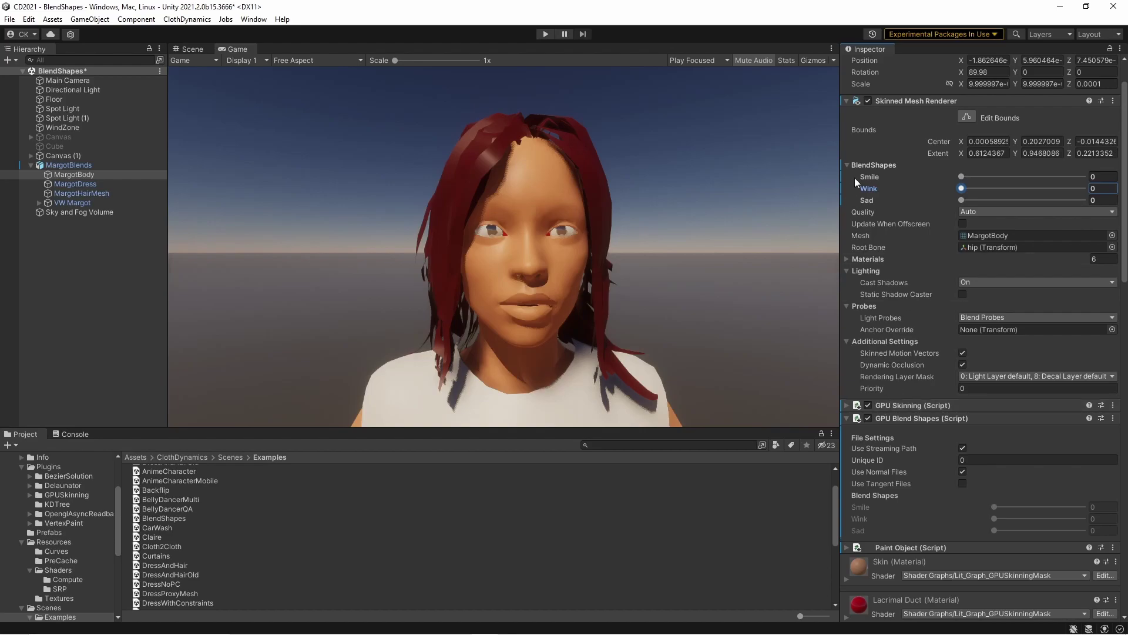
# Disable the GPU Blend Shapes script on MargotBody and set the Skinned Mesh Renderer's Wink blend shape to 100.
pyautogui.click(868, 418)
pyautogui.click(1029, 188)
pyautogui.moveTo(1073, 190); pyautogui.dragTo(1086, 189)
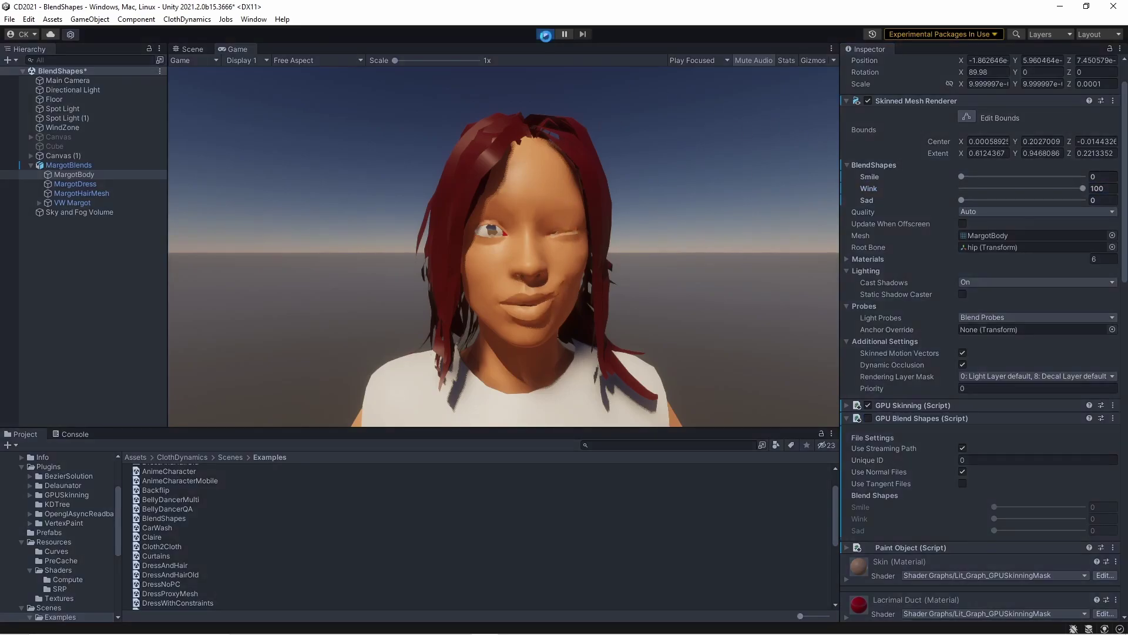
# Run the scene with GPU Blend Shapes disabled, inspect MargotBody's Mesh Renderer settings, and exit play mode.
pyautogui.click(545, 34)
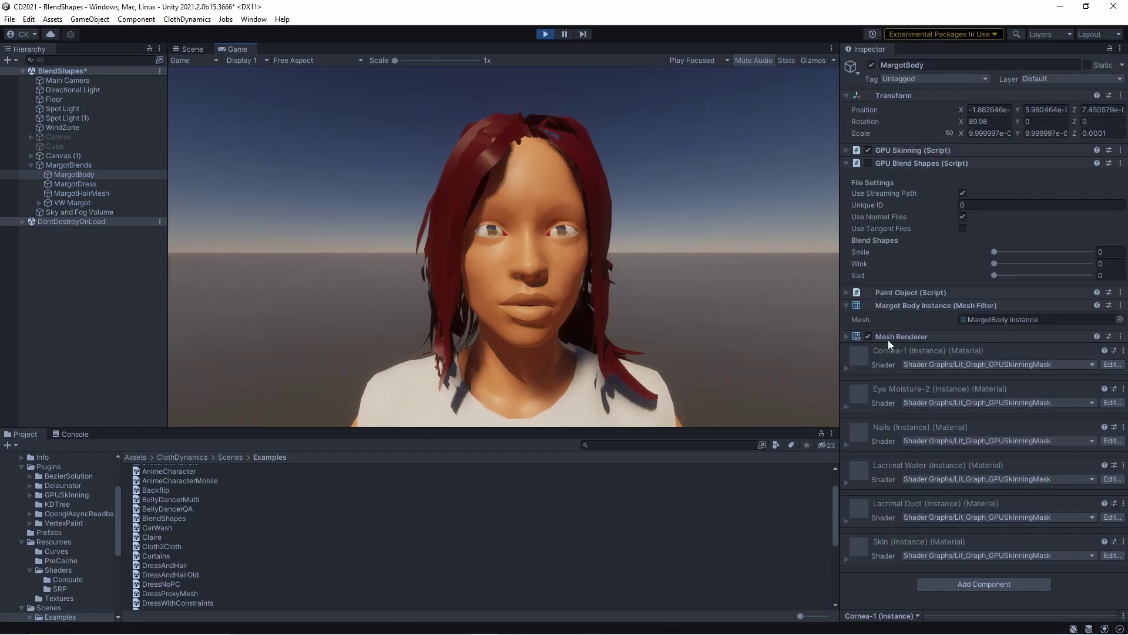
pyautogui.click(847, 337)
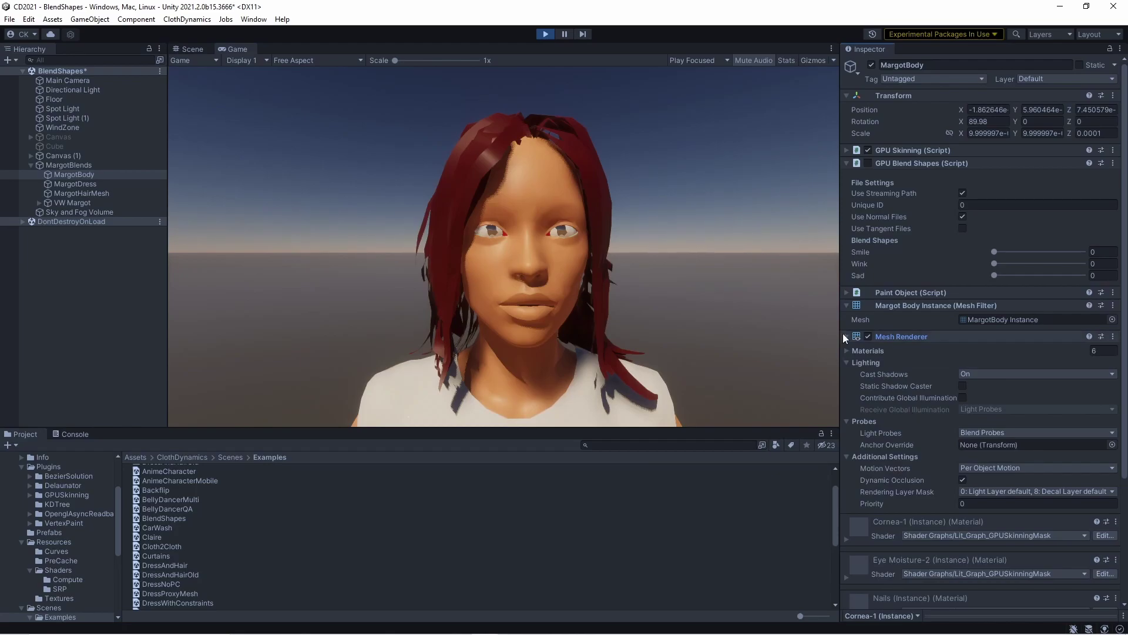
pyautogui.click(845, 336)
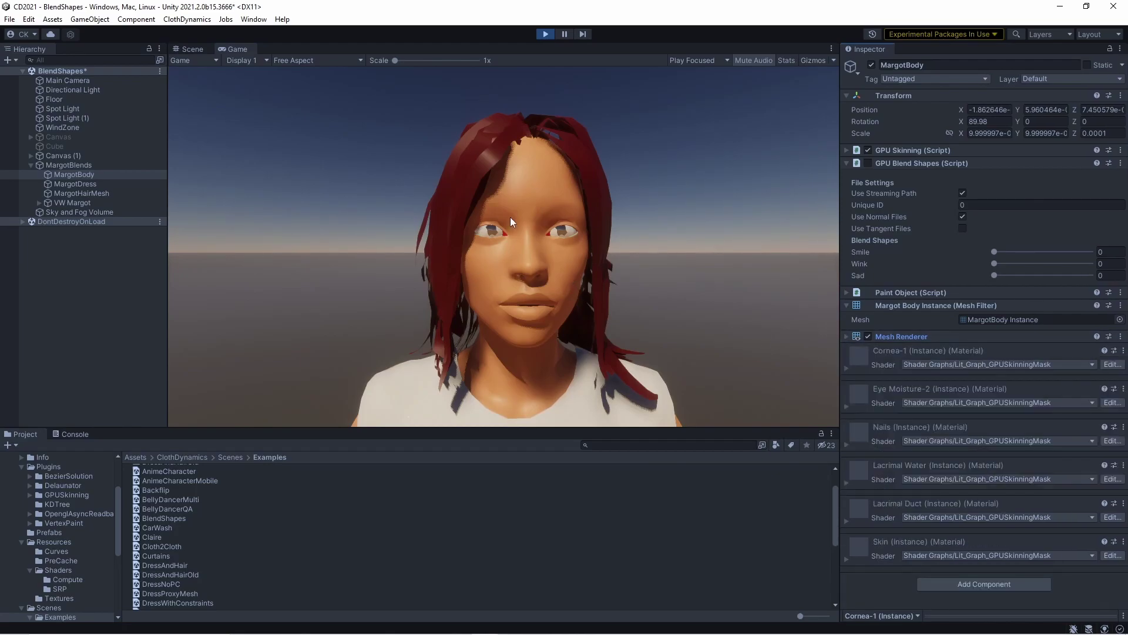
pyautogui.click(544, 34)
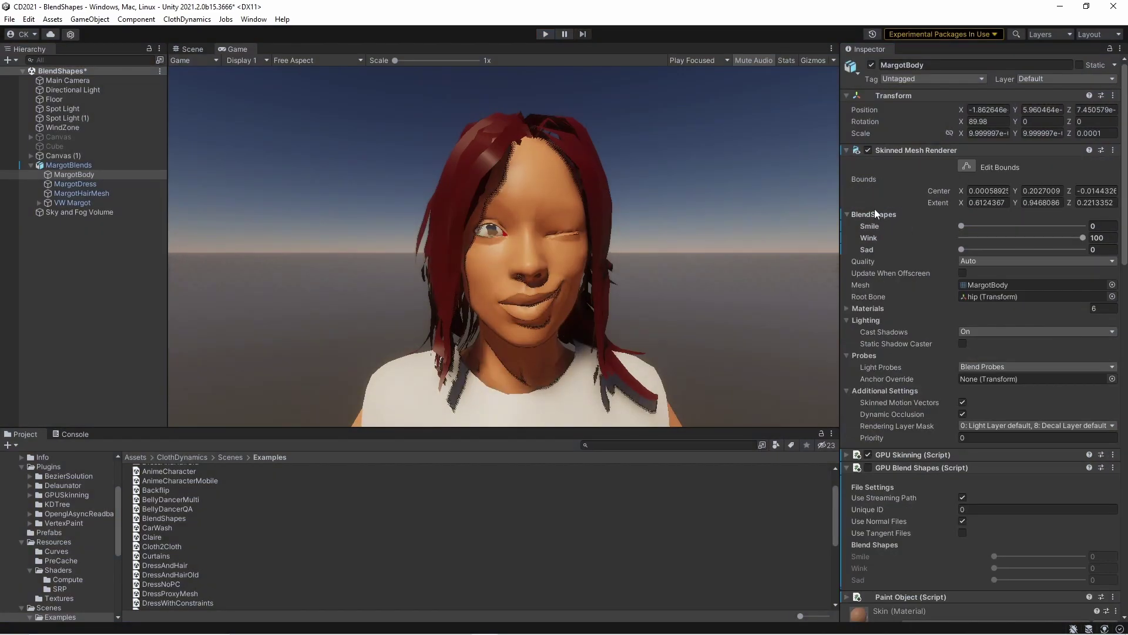
# Re-enable the GPU Blend Shapes script on MargotBody and run the scene.
pyautogui.click(869, 468)
pyautogui.click(545, 34)
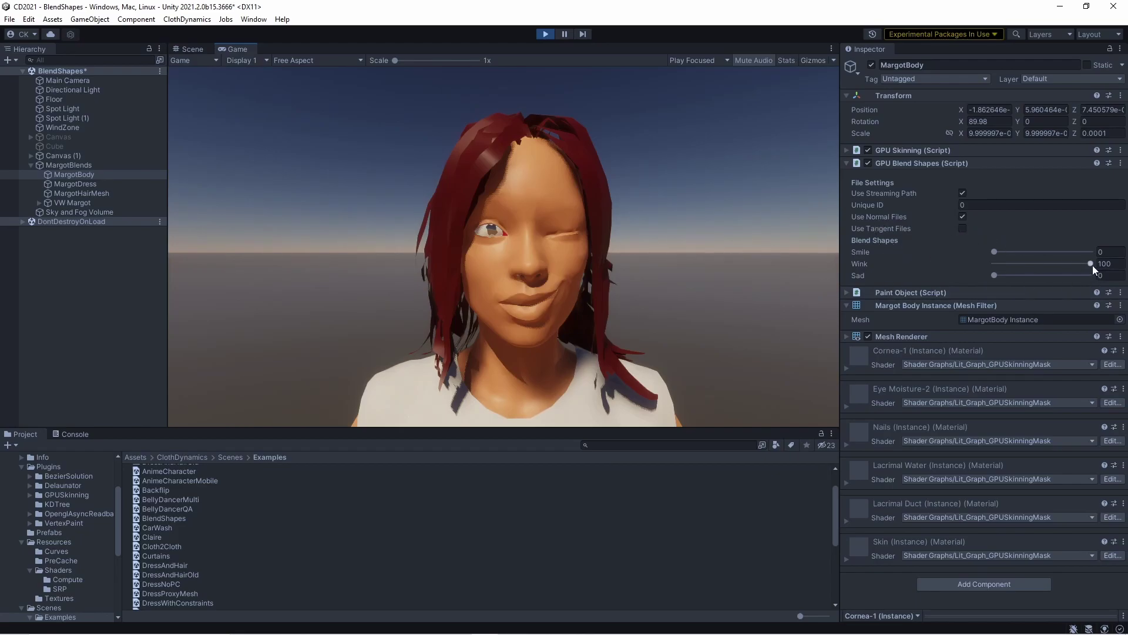
# Test the Smile and Wink blend shapes between 0 and 100 at runtime, return both to 0, and exit play mode.
pyautogui.moveTo(1088, 264); pyautogui.dragTo(1124, 252)
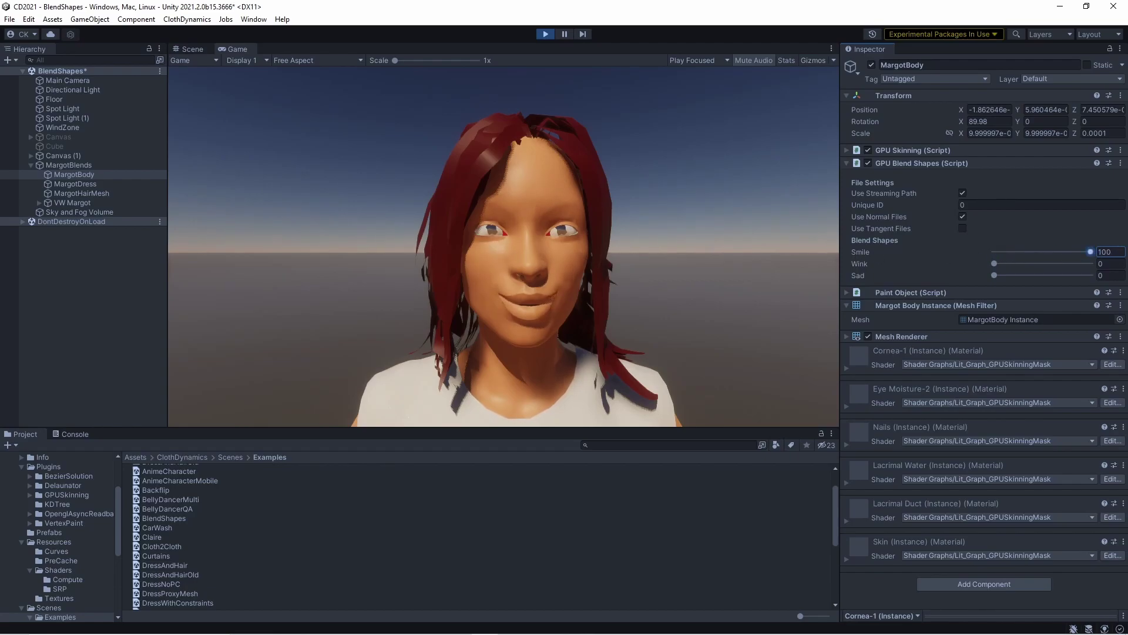
pyautogui.moveTo(1074, 252); pyautogui.dragTo(1100, 251)
pyautogui.moveTo(1078, 253); pyautogui.dragTo(1103, 251)
pyautogui.moveTo(1017, 262); pyautogui.dragTo(968, 256)
pyautogui.moveTo(1084, 251); pyautogui.dragTo(979, 262)
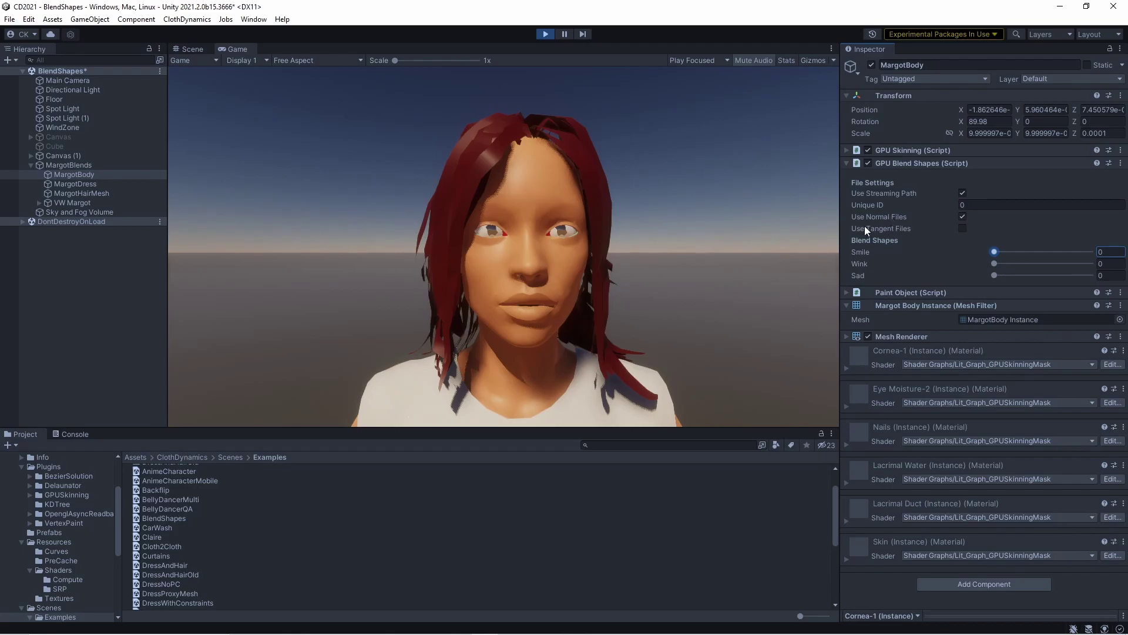
pyautogui.click(536, 34)
# Enable Use Tangent Files on MargotBody's GPU Blend Shapes script and test Wink down to 0 in play mode.
pyautogui.scroll(-5, 950, 422)
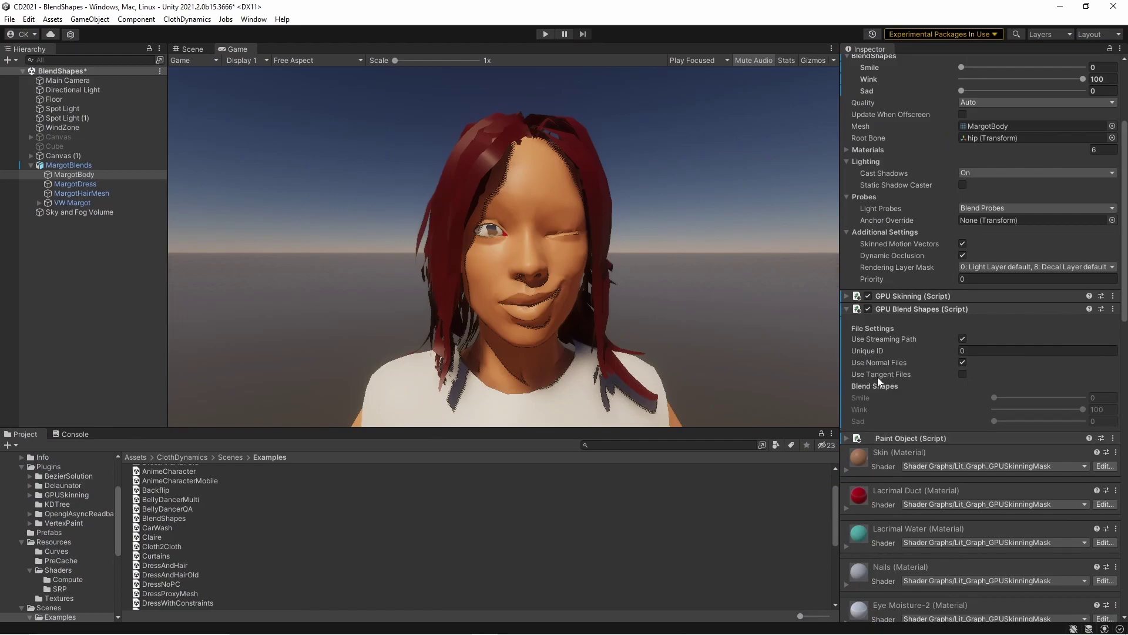
pyautogui.click(962, 374)
pyautogui.click(546, 33)
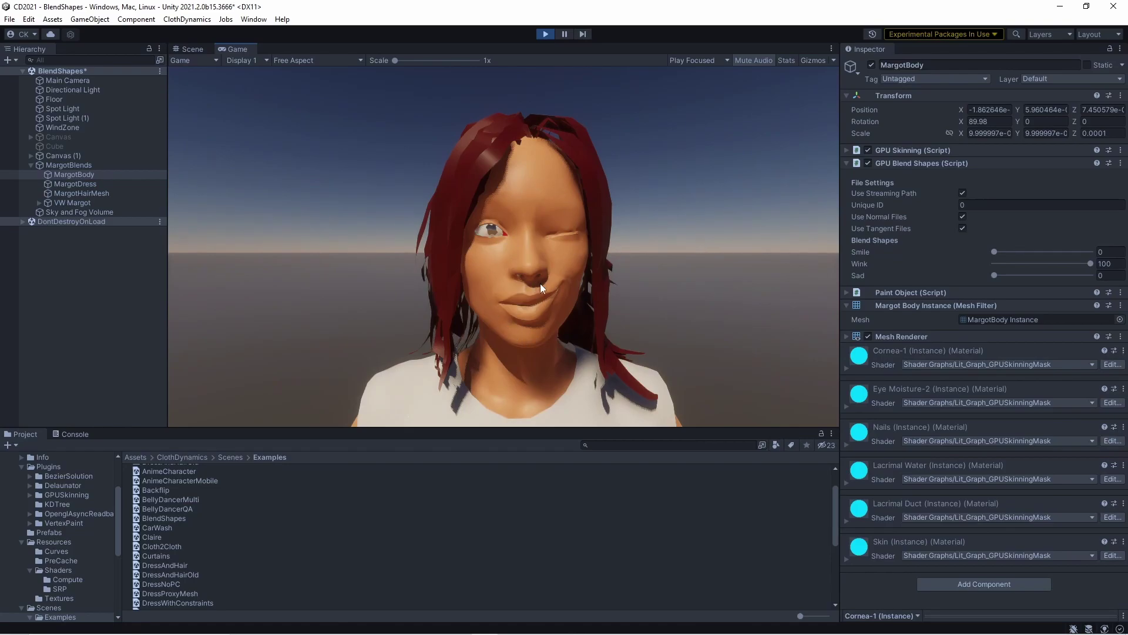
pyautogui.moveTo(1091, 264); pyautogui.dragTo(975, 276)
pyautogui.click(543, 34)
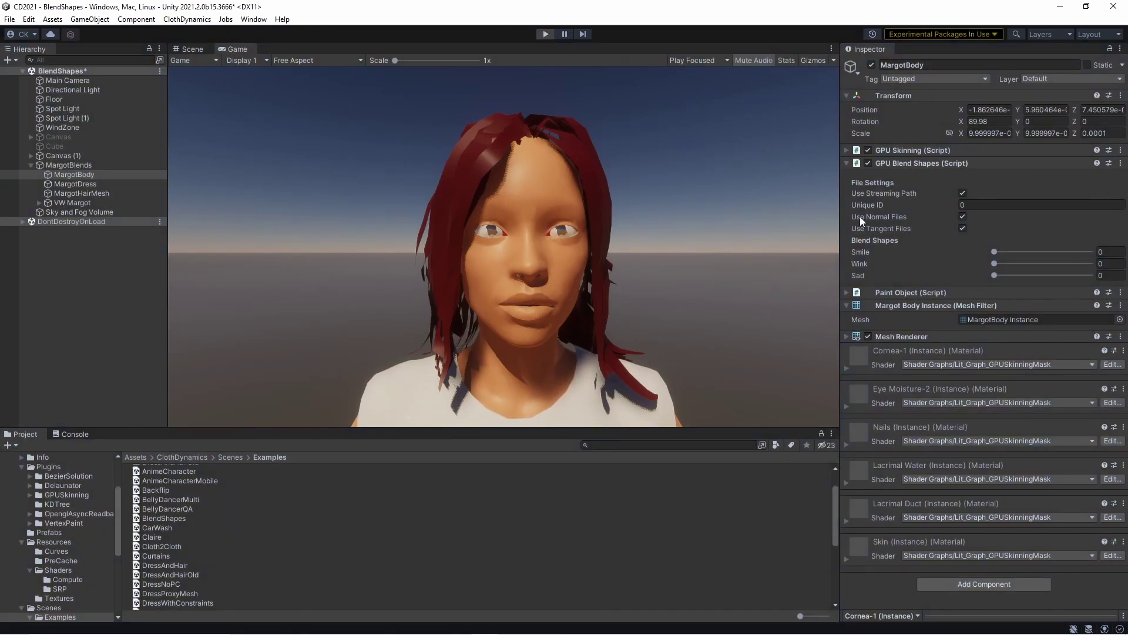
# Disable Use Normal Files and Use Tangent Files, and compare Wink between 0 and 100 in play mode.
pyautogui.click(962, 532)
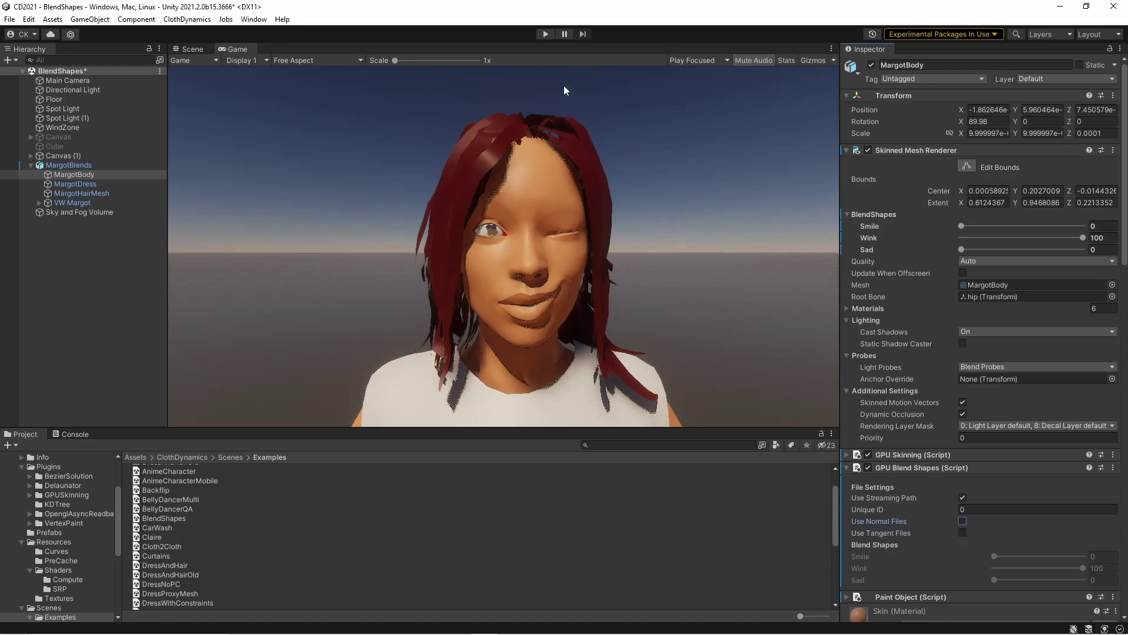
pyautogui.click(545, 34)
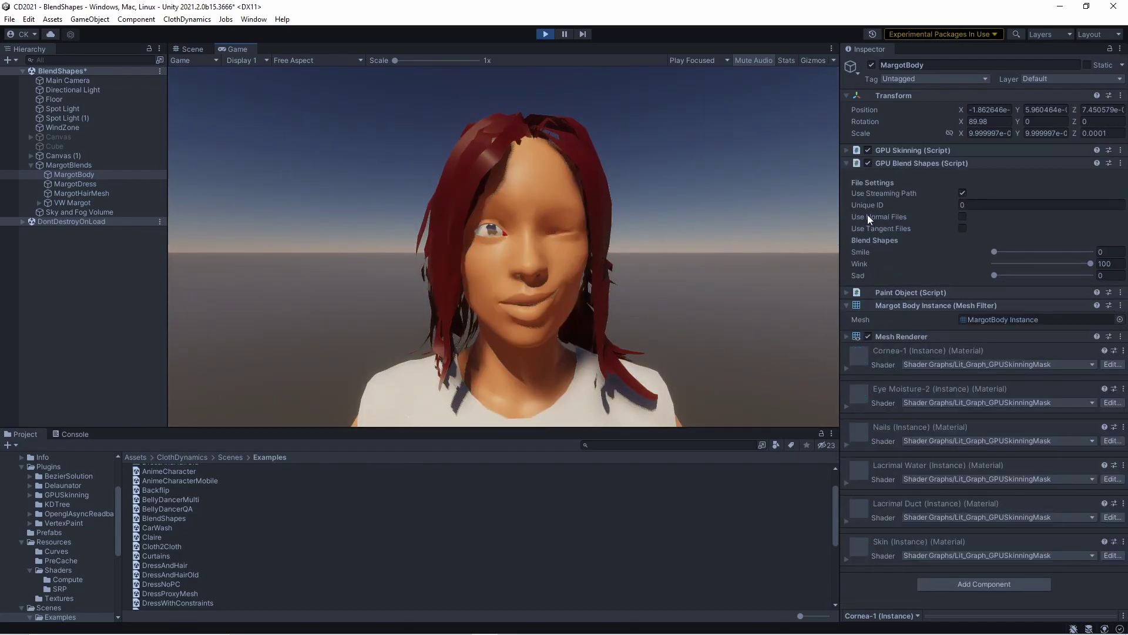
pyautogui.moveTo(1043, 265); pyautogui.dragTo(958, 247)
pyautogui.click(1089, 265)
pyautogui.moveTo(1081, 265)
pyautogui.mouseDown()
pyautogui.moveTo(943, 259)
pyautogui.moveTo(1090, 264)
pyautogui.mouseUp()
pyautogui.moveTo(1072, 265)
pyautogui.mouseDown()
pyautogui.moveTo(962, 259)
pyautogui.moveTo(1093, 264)
pyautogui.mouseUp()
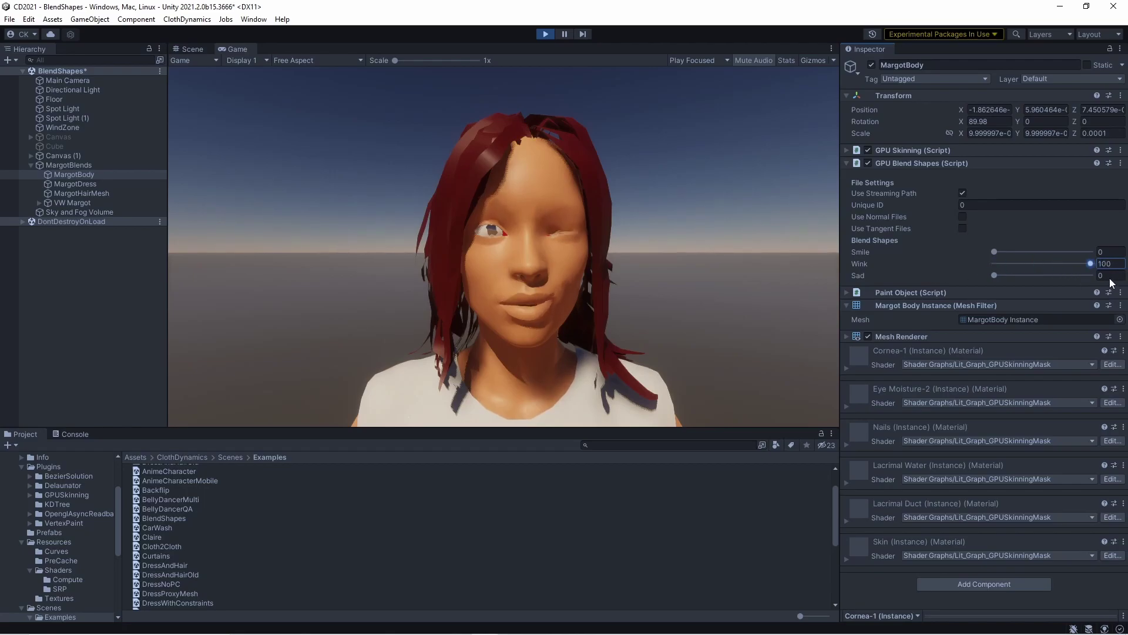
pyautogui.moveTo(1025, 267); pyautogui.dragTo(920, 260)
pyautogui.hotkey('ctrl', 'z')
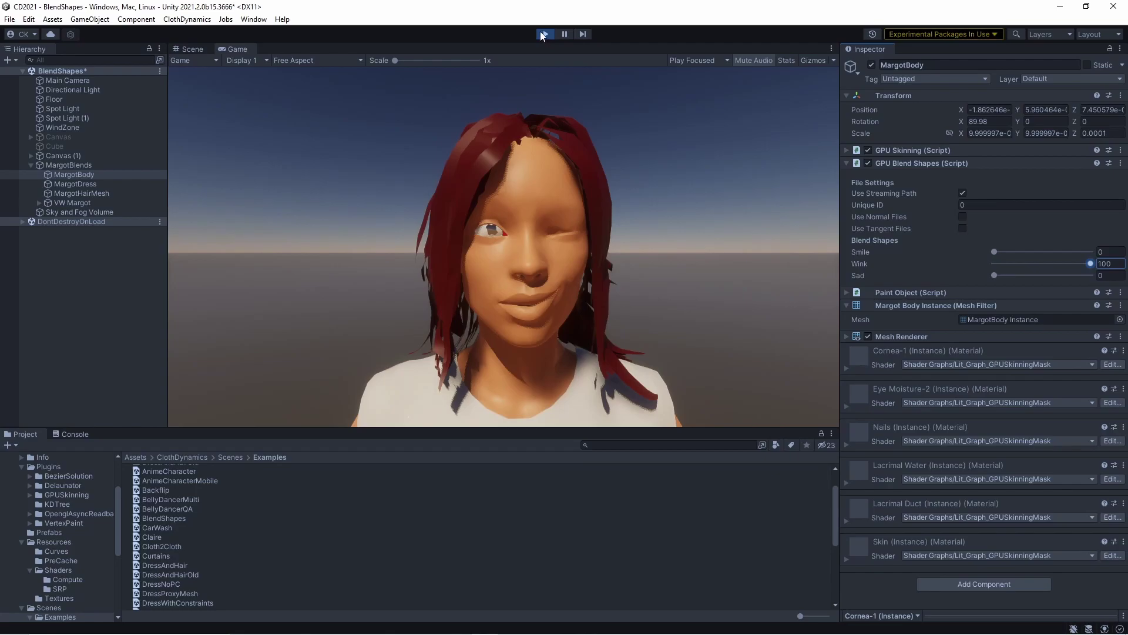
# Exit play mode, re-enable Use Normal Files on the GPU Blend Shapes script, and run the scene again.
pyautogui.click(963, 216)
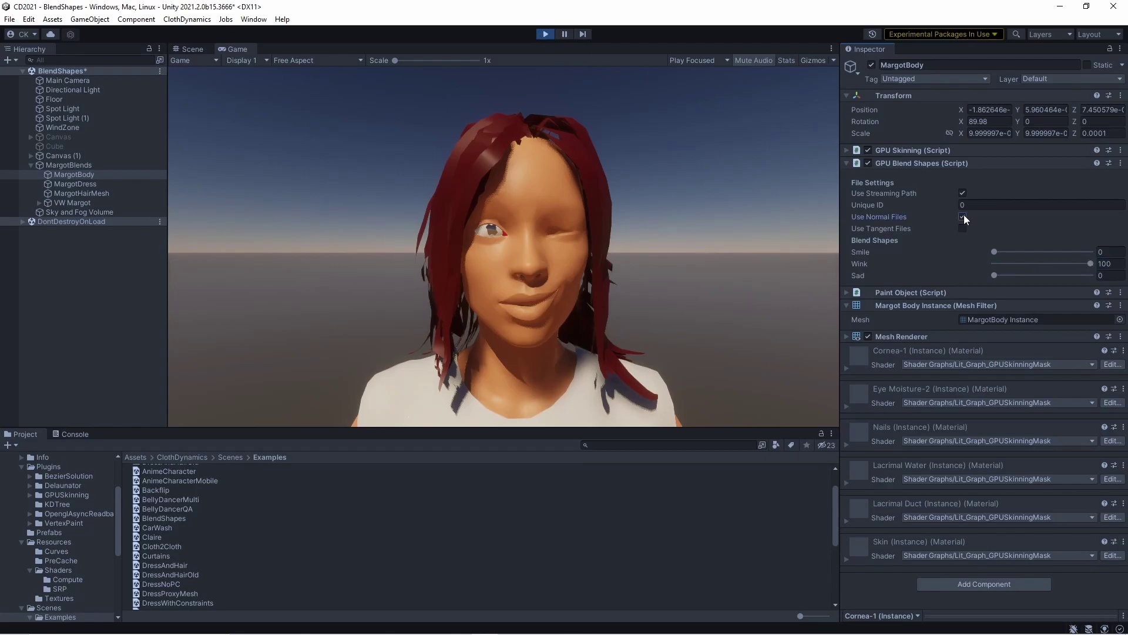
pyautogui.click(547, 34)
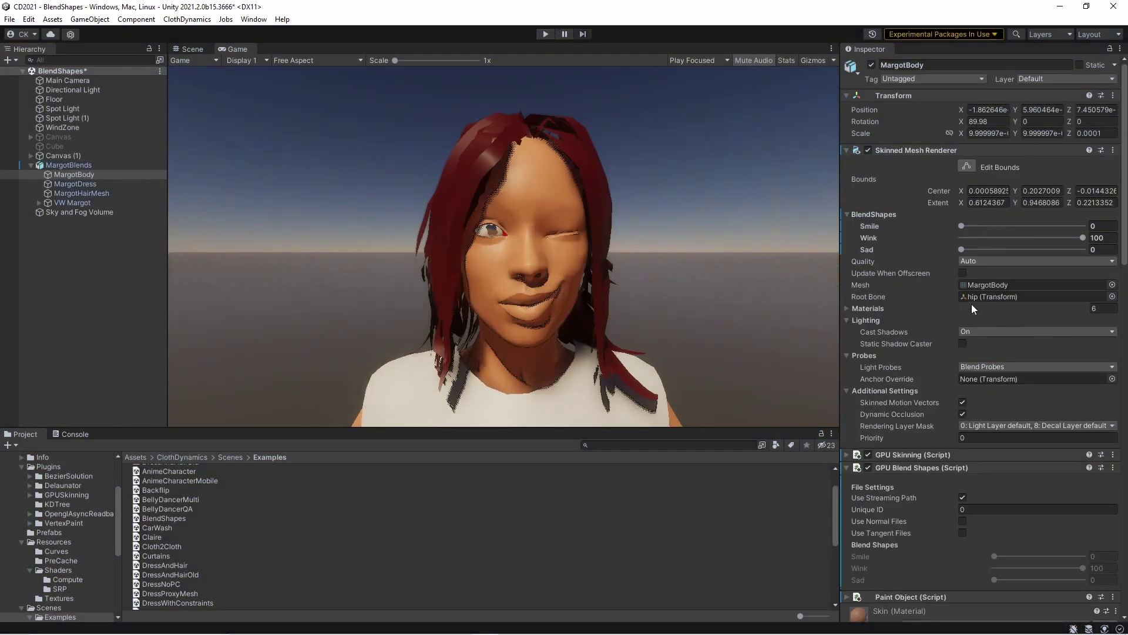
pyautogui.click(963, 521)
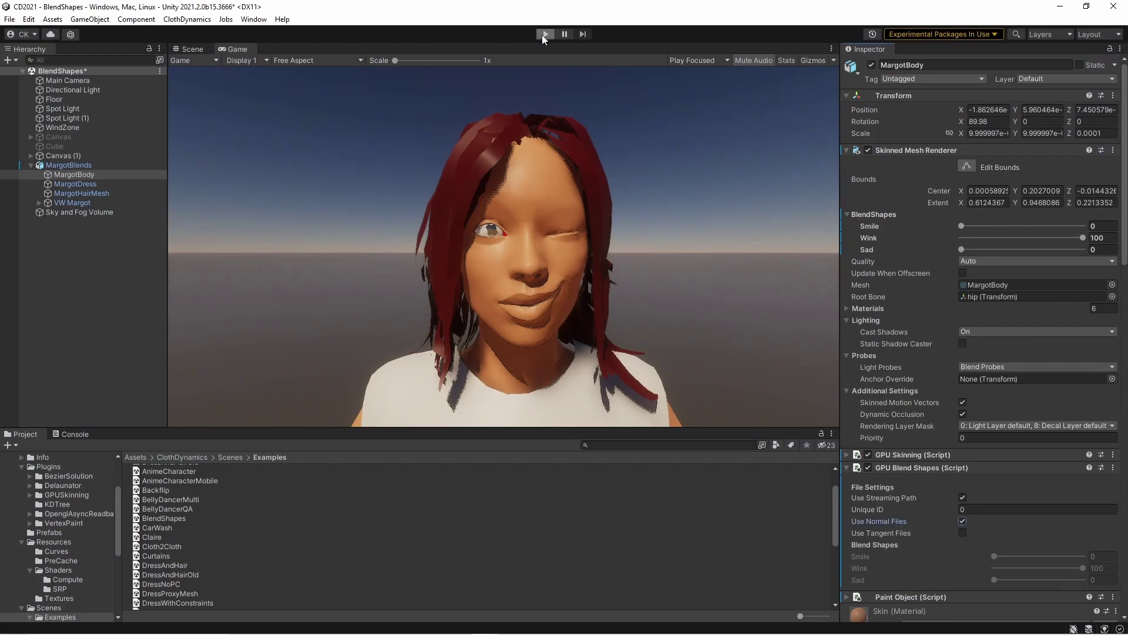
pyautogui.click(545, 34)
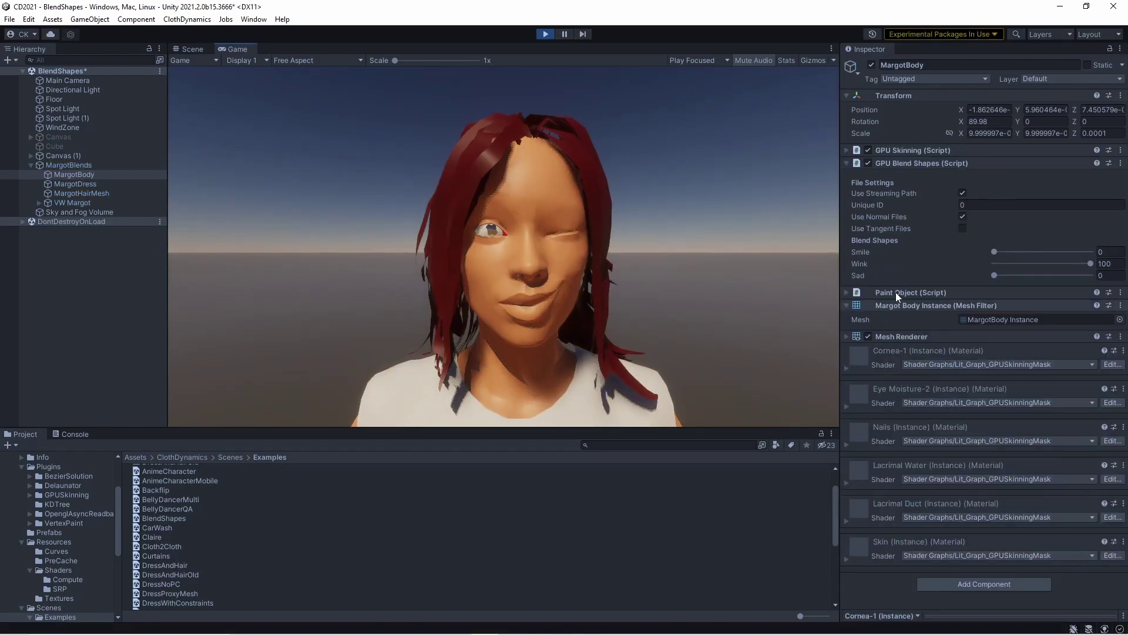
# Vary MargotBody's Smile and Wink blend shapes at runtime with normal files in use, and return both to 0.
pyautogui.moveTo(998, 260); pyautogui.dragTo(1093, 262)
pyautogui.moveTo(999, 252); pyautogui.dragTo(905, 261)
pyautogui.moveTo(1064, 265); pyautogui.dragTo(1093, 263)
pyautogui.moveTo(1000, 265); pyautogui.dragTo(953, 247)
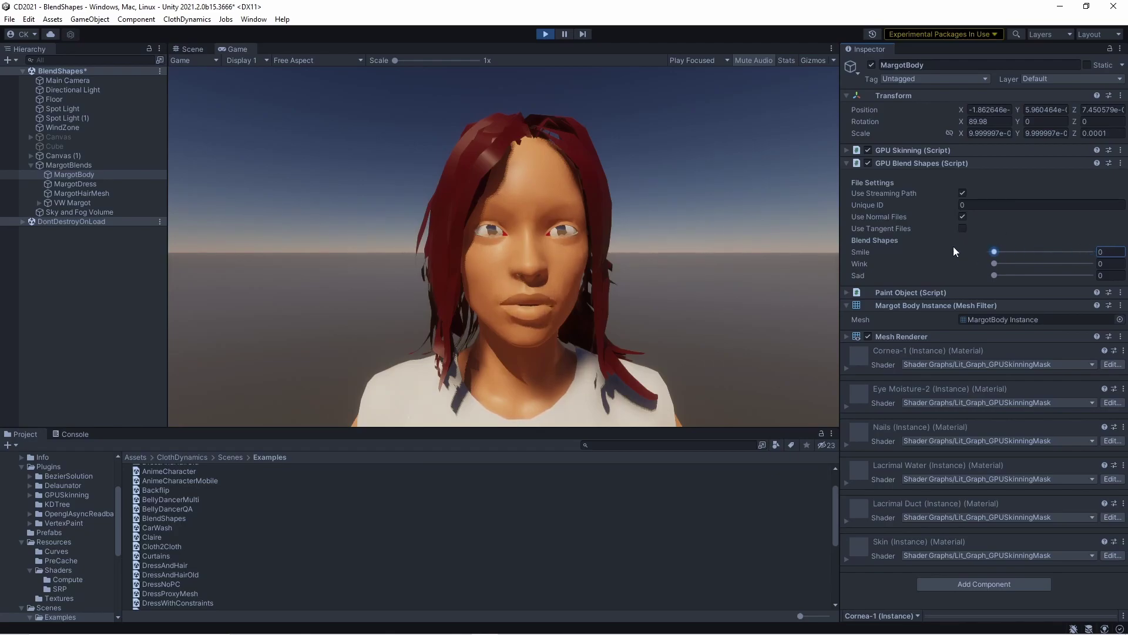
# Set the Sad blend shape to 100 at runtime and toggle Use Normal Files to compare the shading.
pyautogui.moveTo(1007, 274); pyautogui.dragTo(925, 267)
pyautogui.write('100')
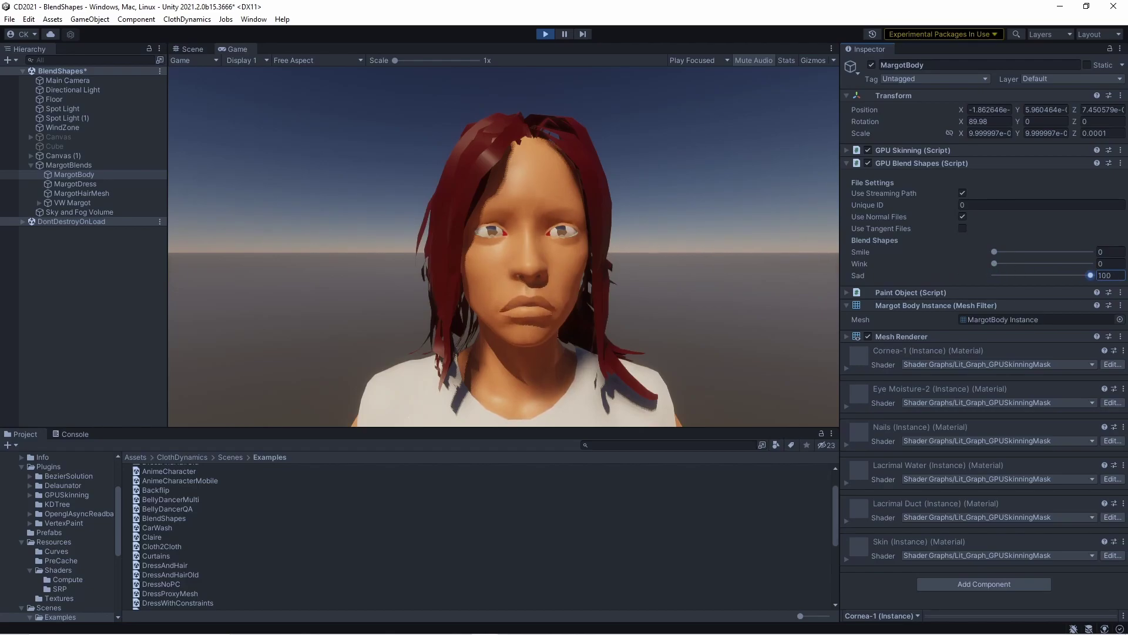
pyautogui.click(962, 216)
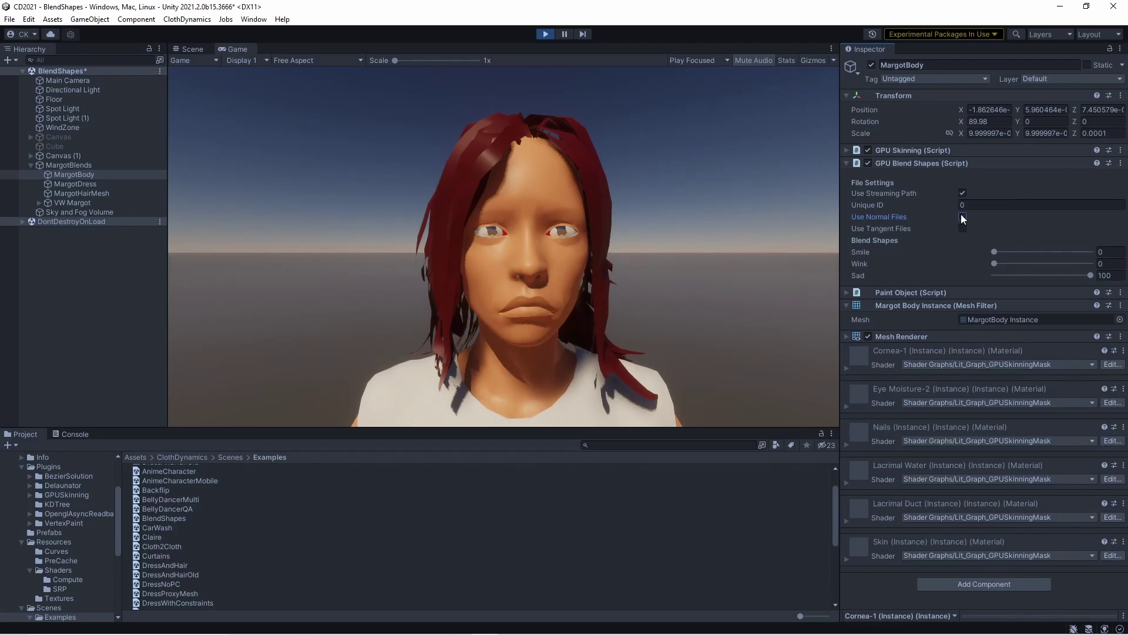
pyautogui.click(962, 217)
pyautogui.click(962, 217)
# Examine MargotDress's runtime Lit_Graph_Cloth material properties down to the emission and advanced options, and exit play mode.
pyautogui.click(87, 184)
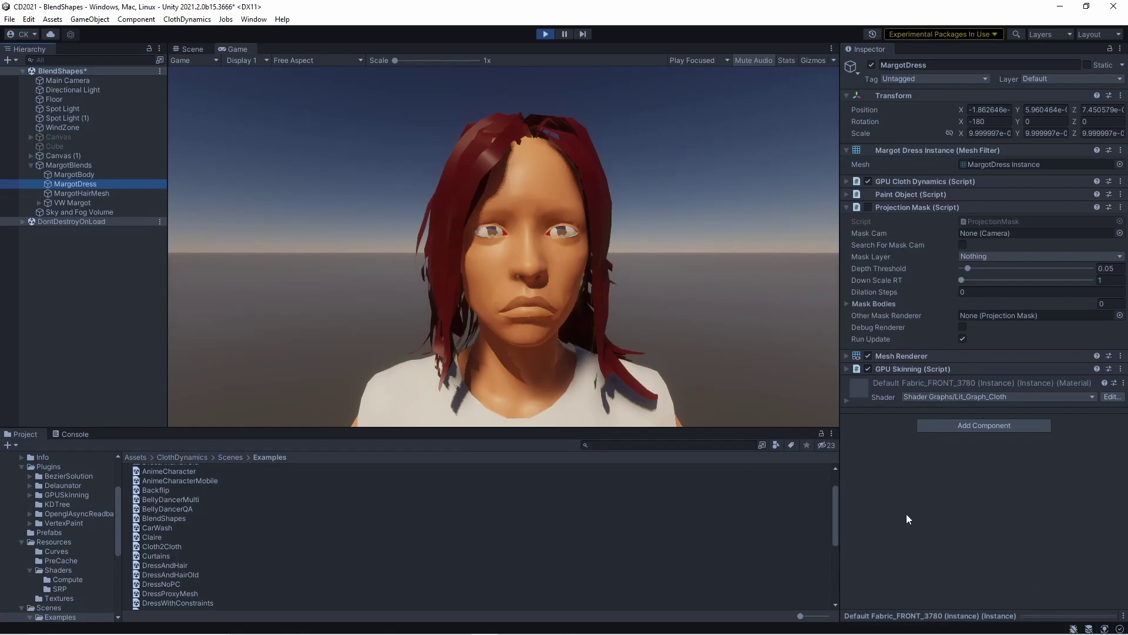
pyautogui.click(849, 402)
pyautogui.scroll(-8, 896, 441)
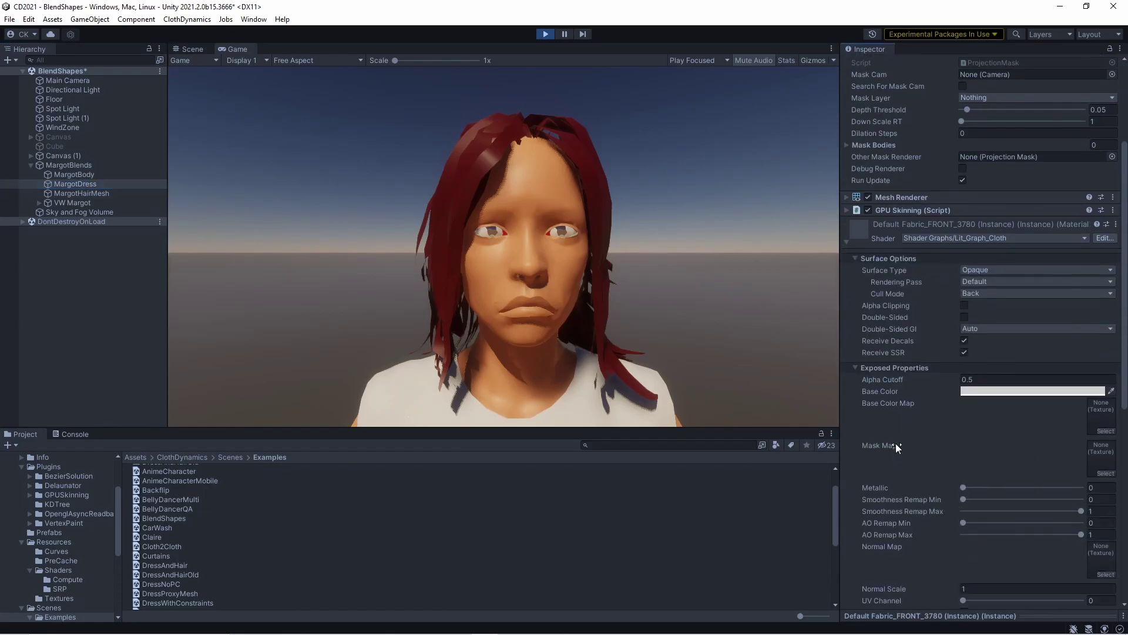
pyautogui.scroll(-5, 894, 453)
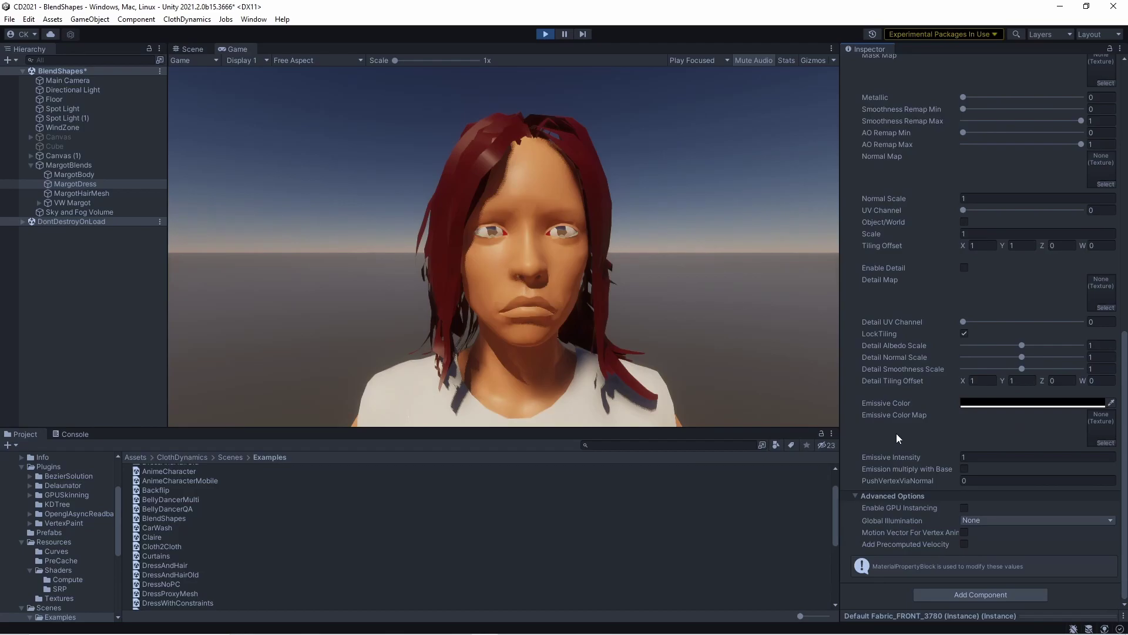
pyautogui.click(544, 34)
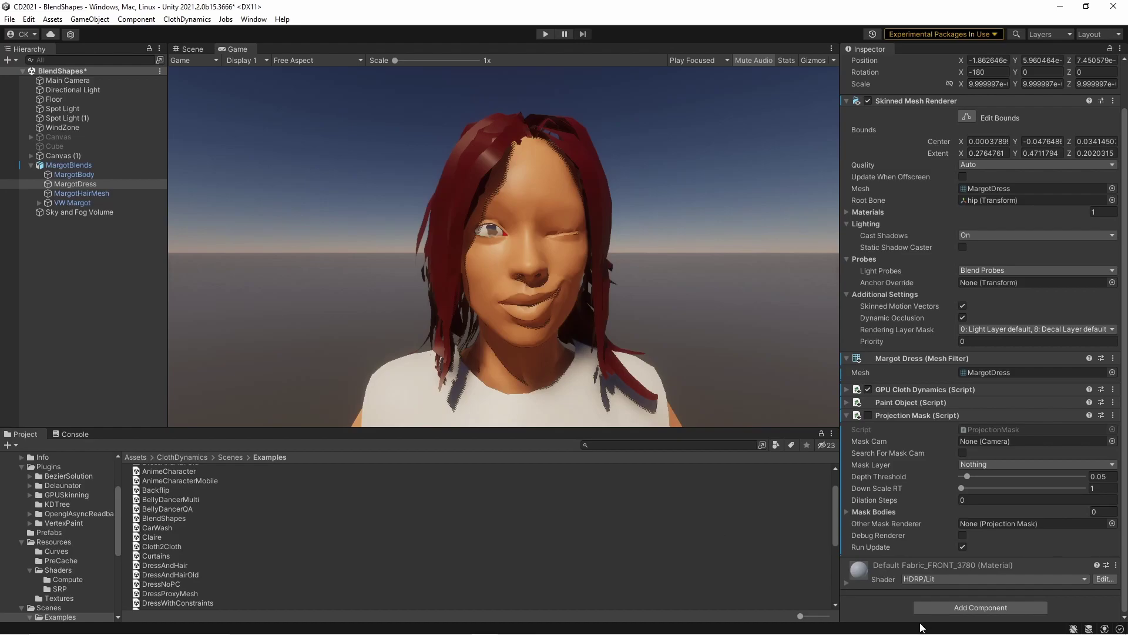
# Set the Base Map colour of MargotDress's Default Fabric_FRONT_3780 material to red and run the scene.
pyautogui.click(846, 584)
pyautogui.scroll(-7, 940, 575)
pyautogui.click(965, 501)
pyautogui.click(1058, 370)
pyautogui.click(1086, 295)
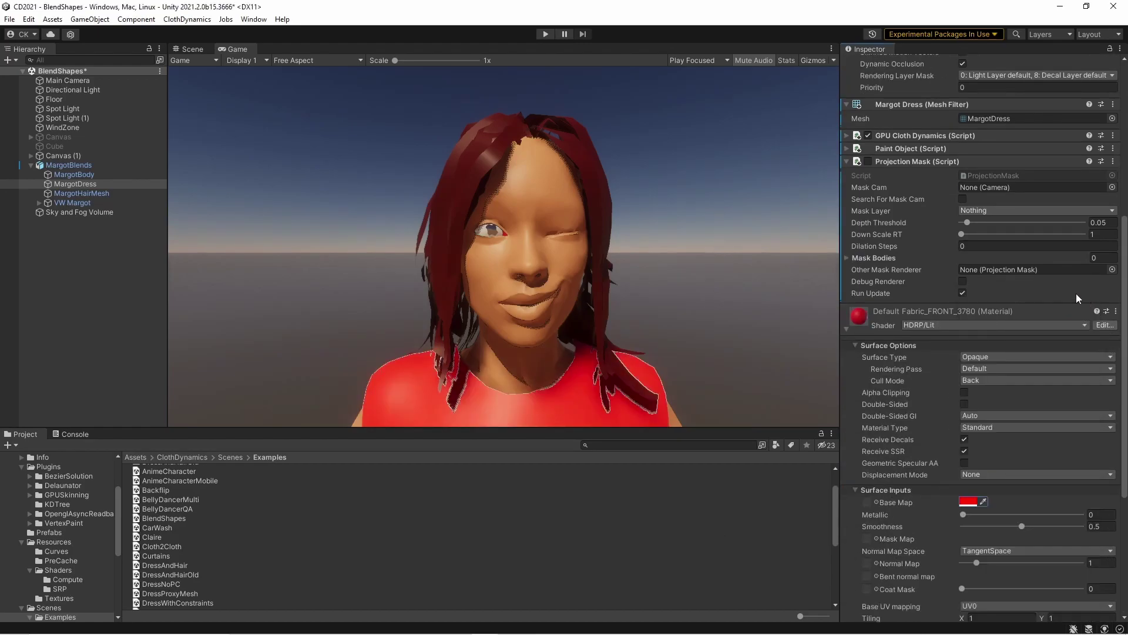
pyautogui.click(545, 34)
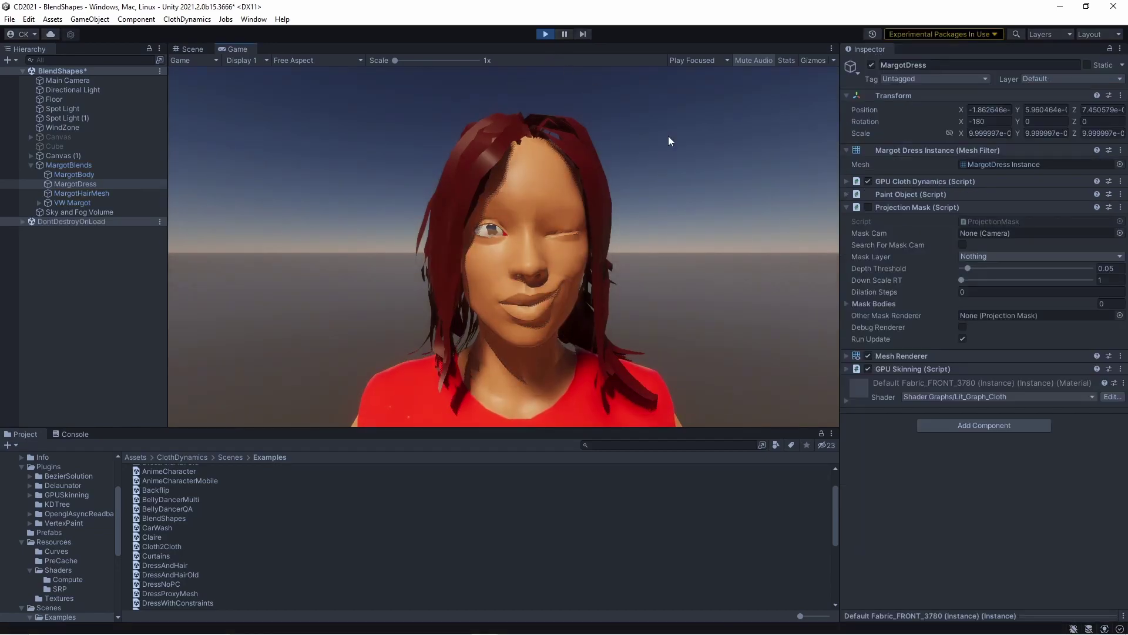
# Expand MargotDress's runtime cloth material and set its Emissive Intensity to 0.
pyautogui.click(94, 193)
pyautogui.click(91, 185)
pyautogui.click(852, 403)
pyautogui.scroll(-10, 934, 459)
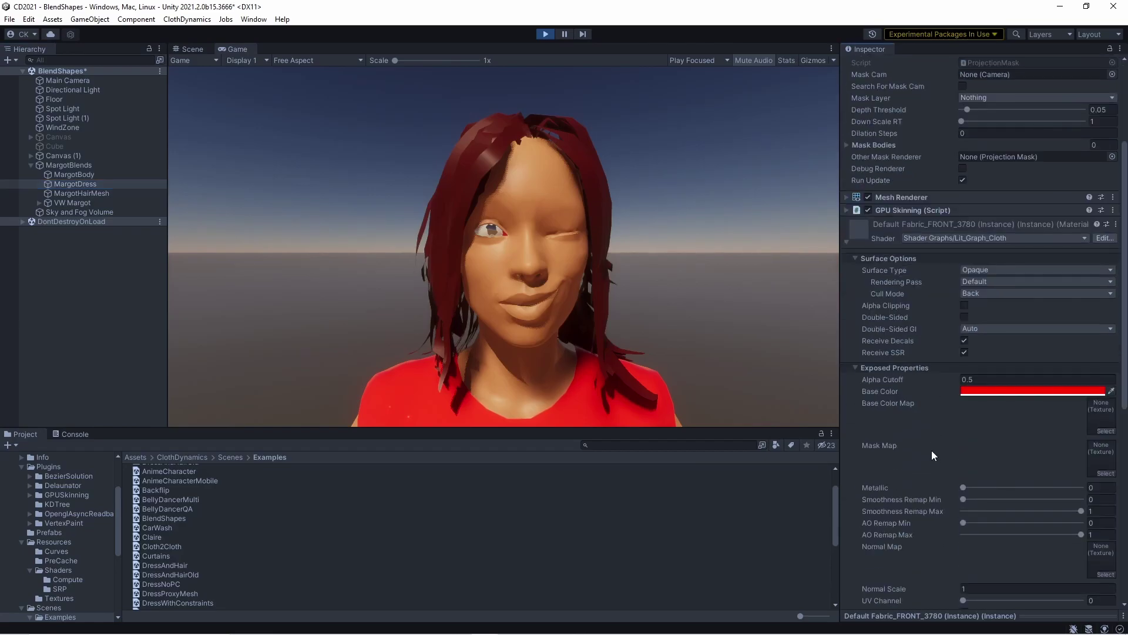
pyautogui.click(976, 458)
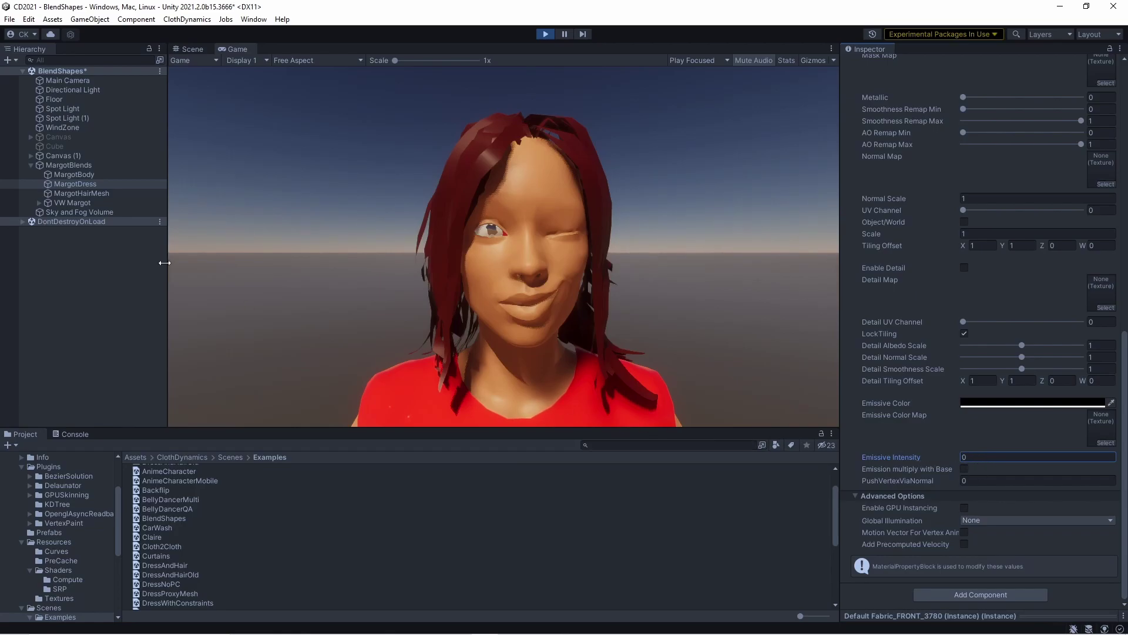
# Expand MargotBody's runtime Skin material and inspect its Emissive Intensity and Emissive Color properties.
pyautogui.click(68, 177)
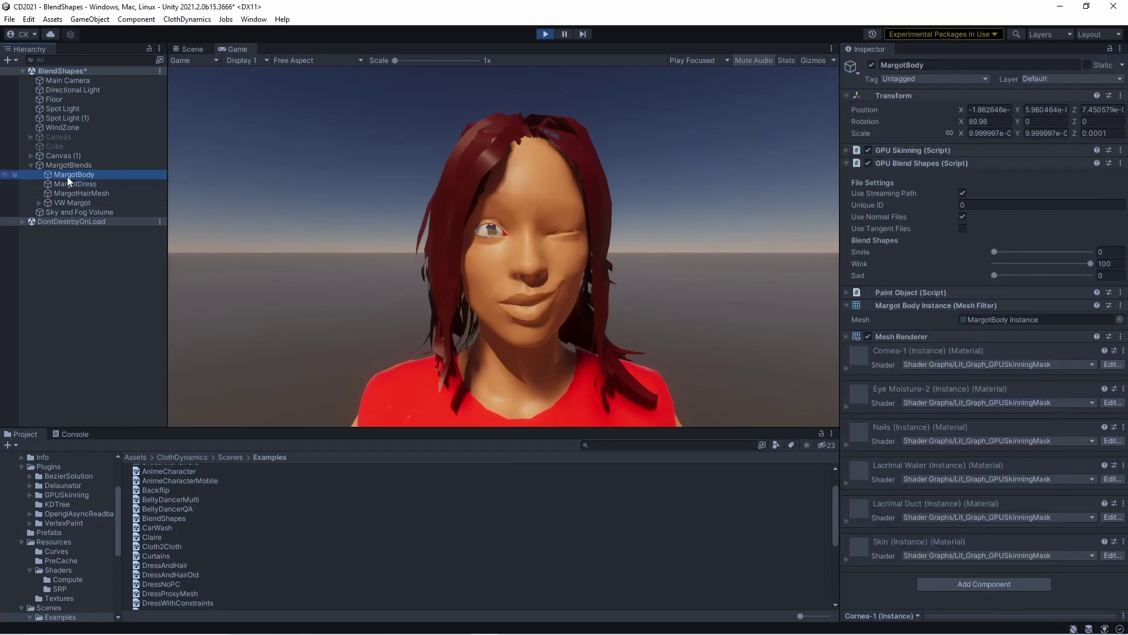
pyautogui.click(859, 562)
pyautogui.scroll(-15, 889, 537)
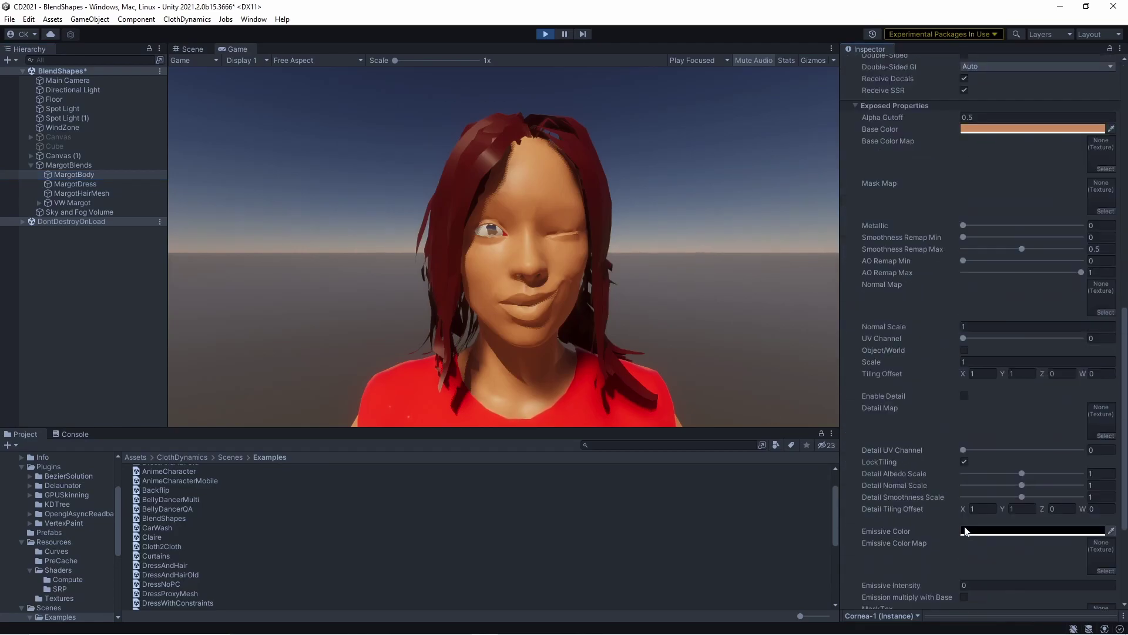
pyautogui.scroll(-5, 970, 527)
pyautogui.click(996, 459)
pyautogui.click(894, 459)
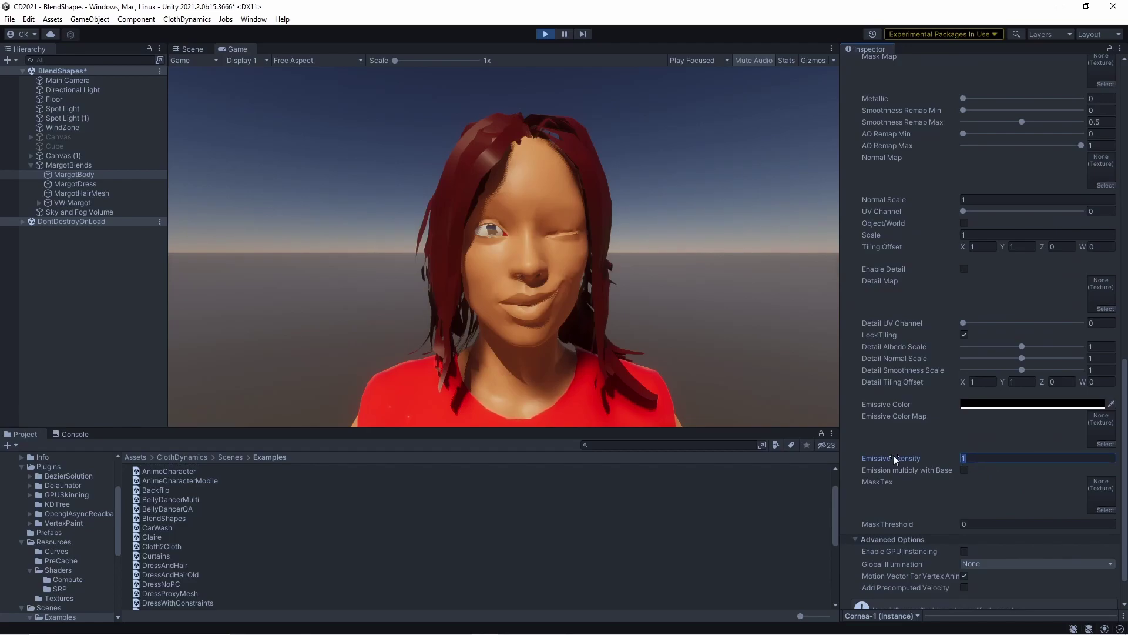
pyautogui.click(1002, 405)
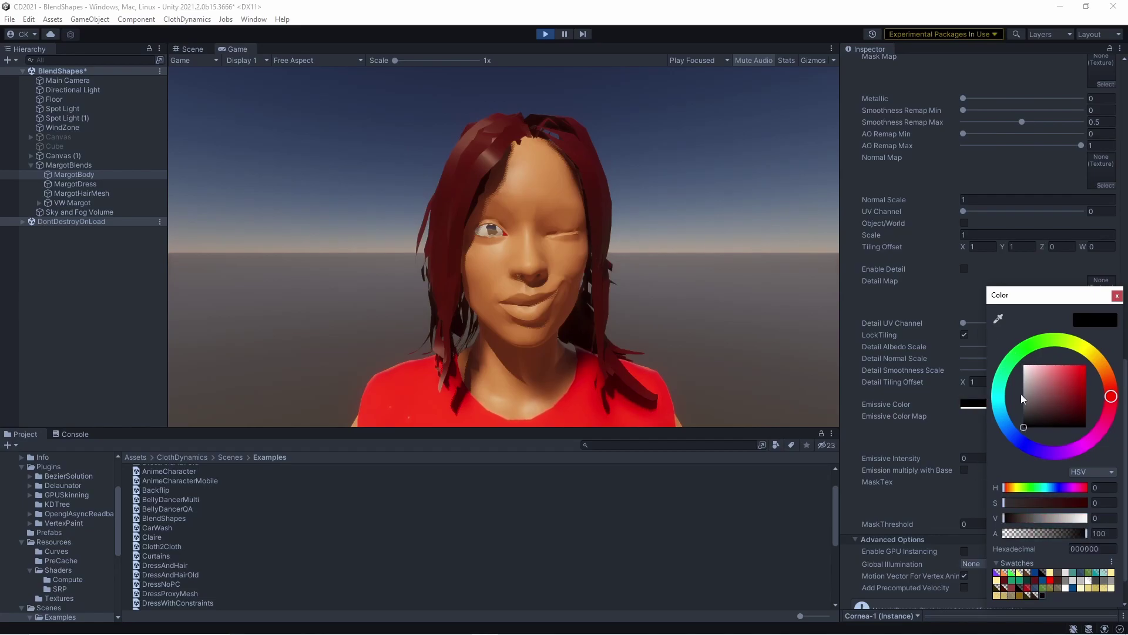
pyautogui.click(1117, 295)
pyautogui.scroll(10, 1023, 448)
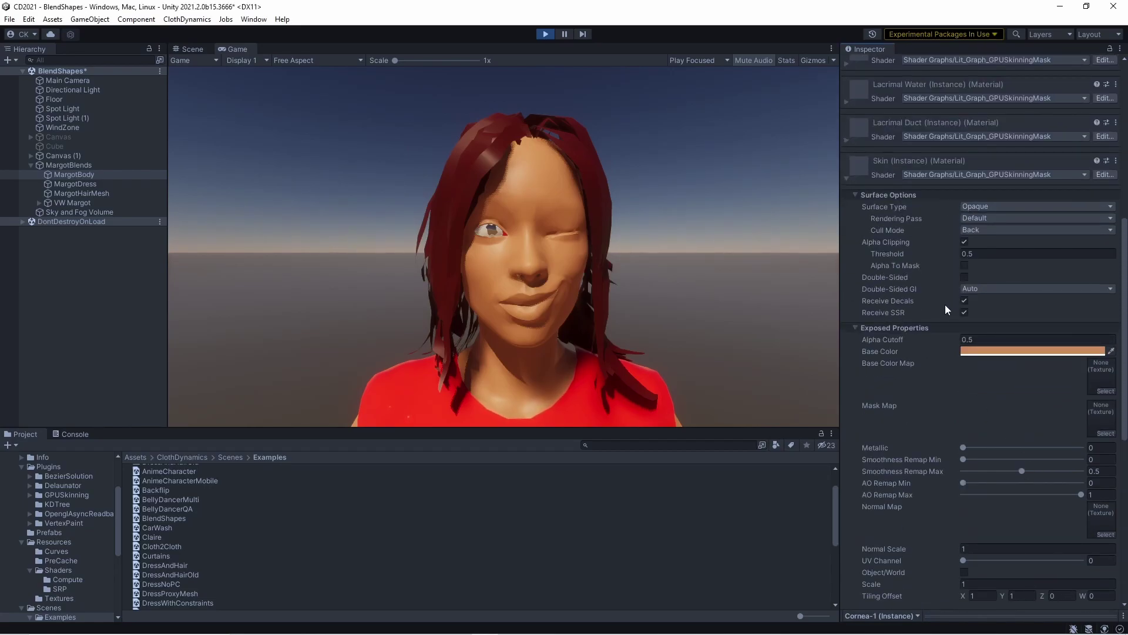
# Inspect the Emissive Intensity property in the Skin material's Lit_Graph_GPUSkinningMask shader graph, compare it with the material's field, and return to the game view.
pyautogui.click(1105, 175)
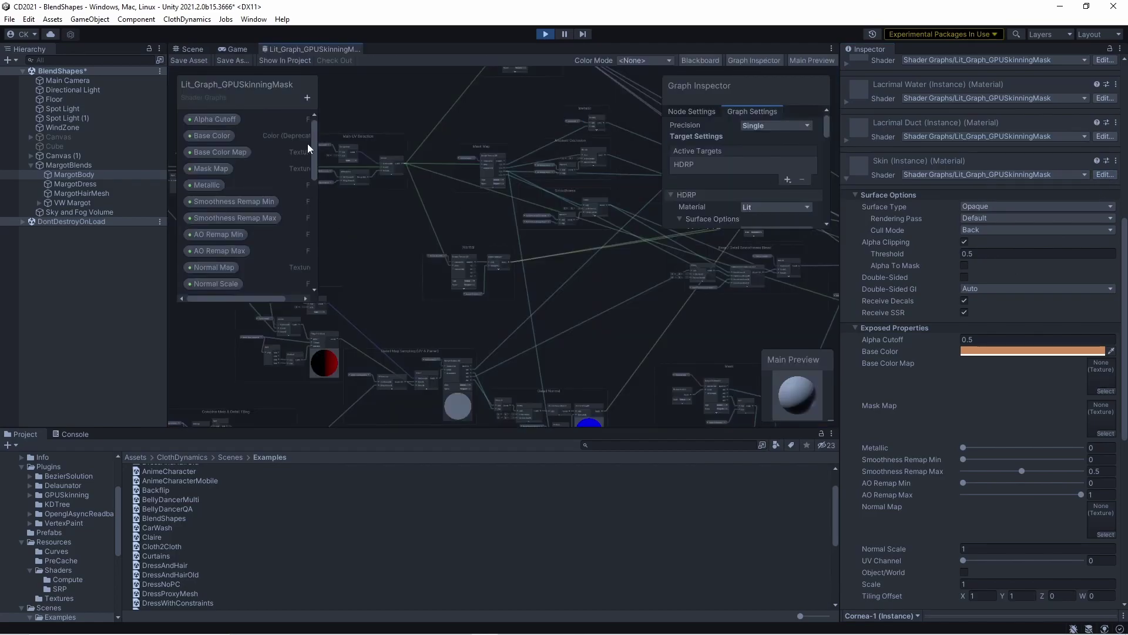
pyautogui.moveTo(315, 148); pyautogui.dragTo(318, 260)
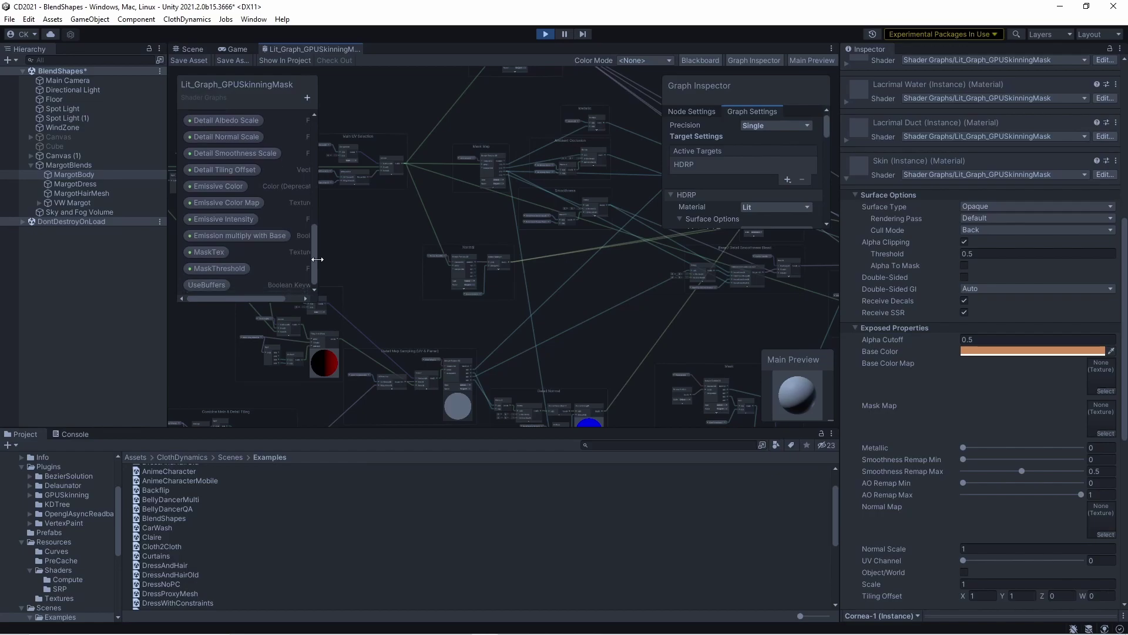
pyautogui.click(249, 224)
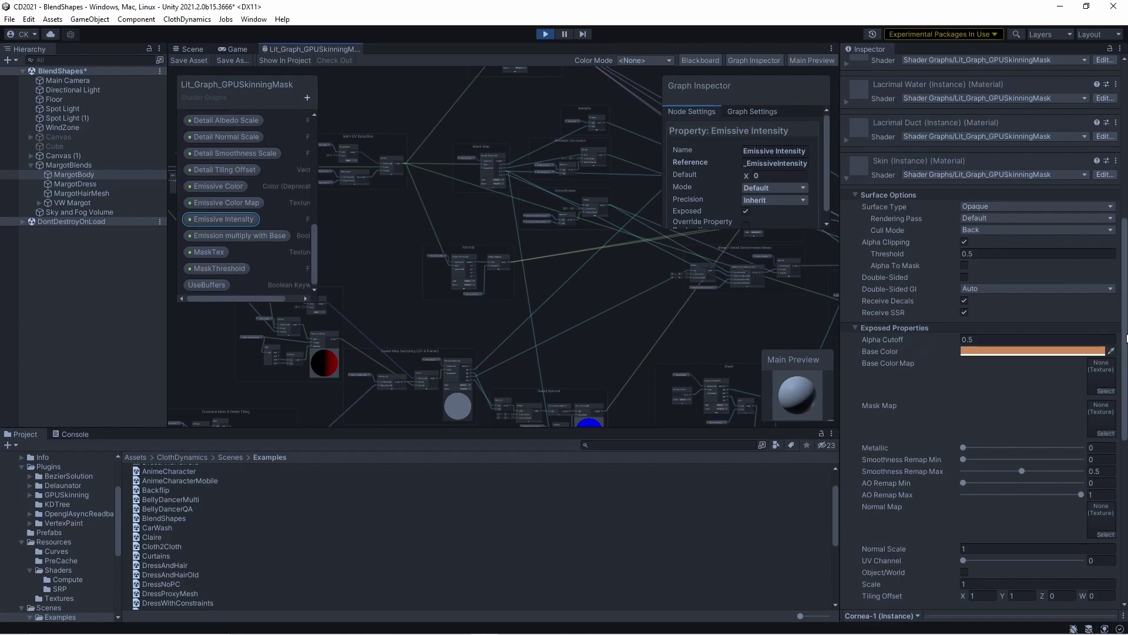
pyautogui.scroll(-10, 1127, 337)
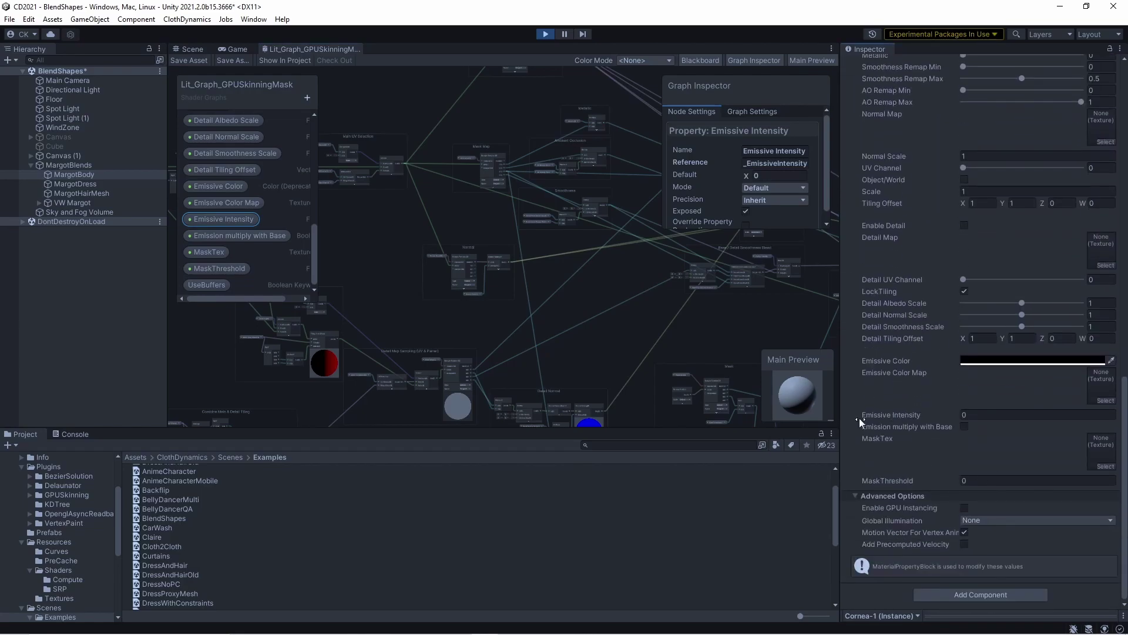
pyautogui.click(971, 416)
pyautogui.click(229, 49)
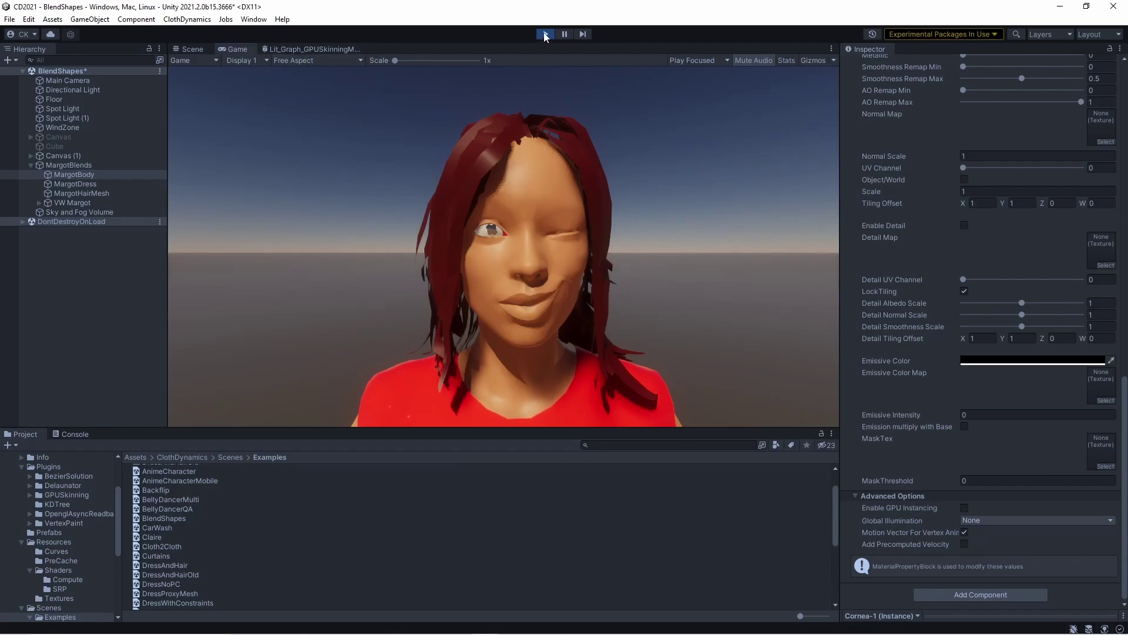
# Enable the Animator component on MargotBlends at runtime to play the character's animation.
pyautogui.click(64, 166)
pyautogui.click(650, 159)
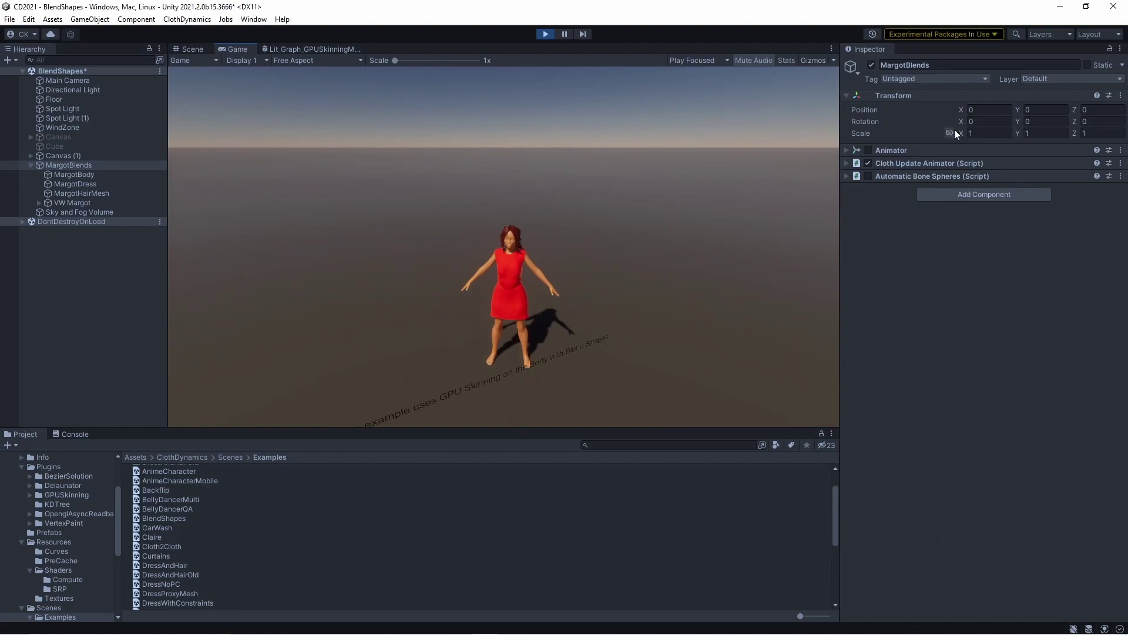
pyautogui.click(869, 149)
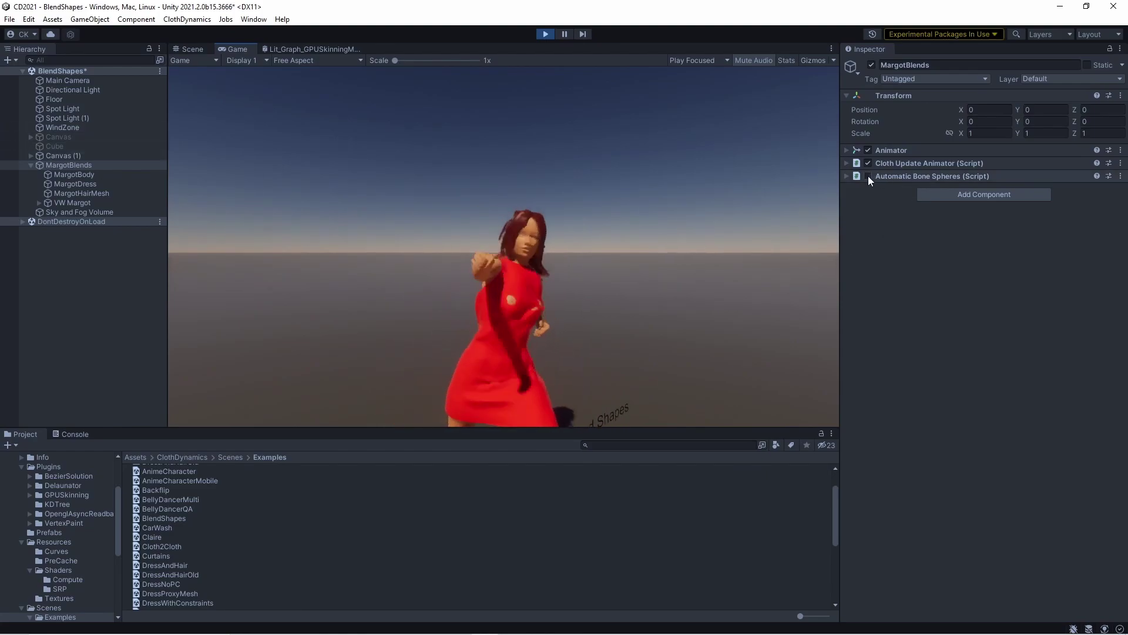
pyautogui.click(962, 191)
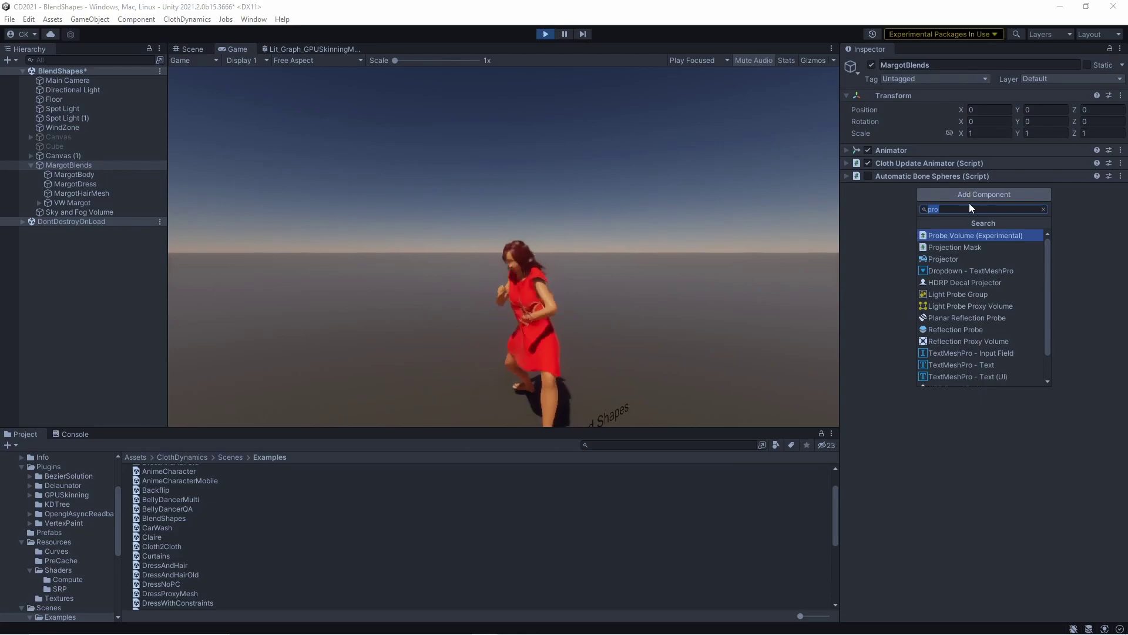
pyautogui.write('clo')
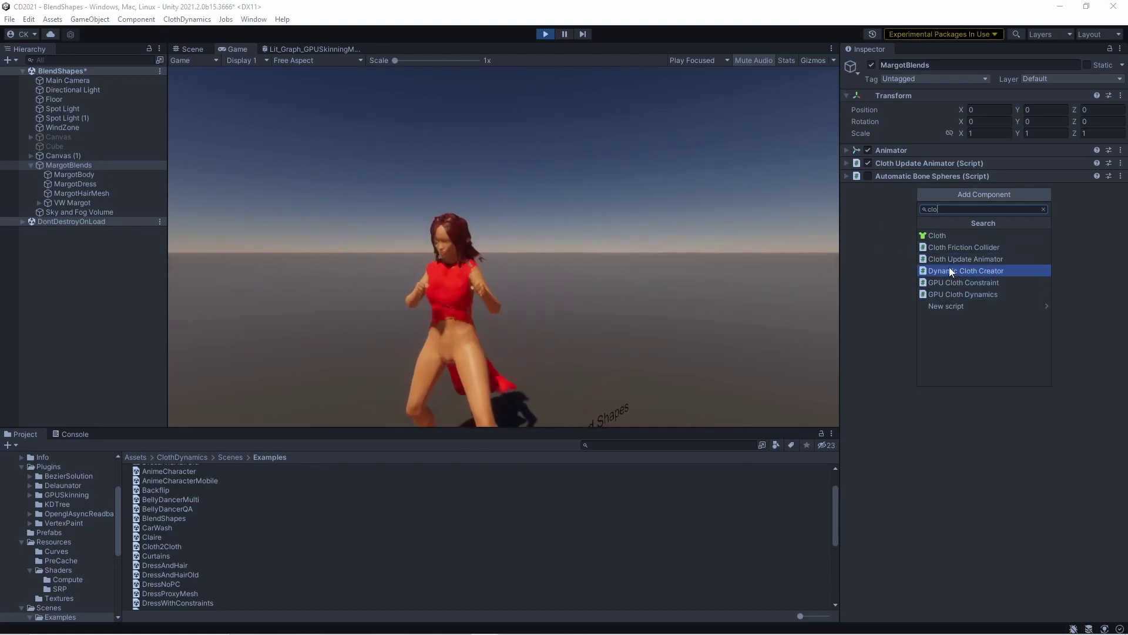
pyautogui.click(848, 163)
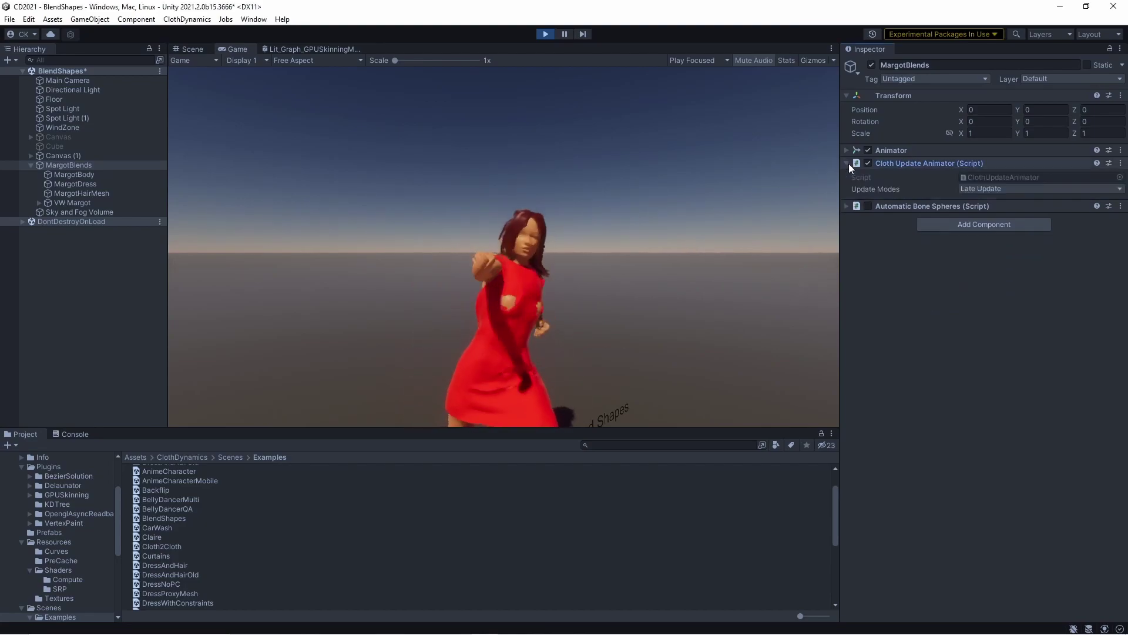
# Add the Animator Controller script component to MargotBlends.
pyautogui.click(981, 224)
pyautogui.write('ani')
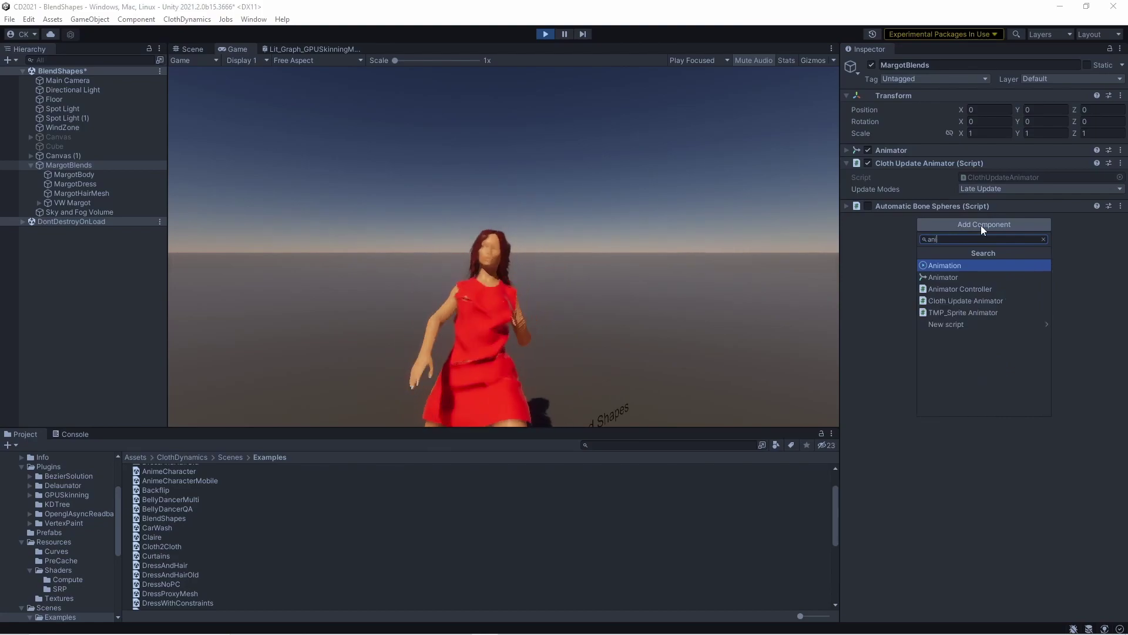
pyautogui.click(998, 289)
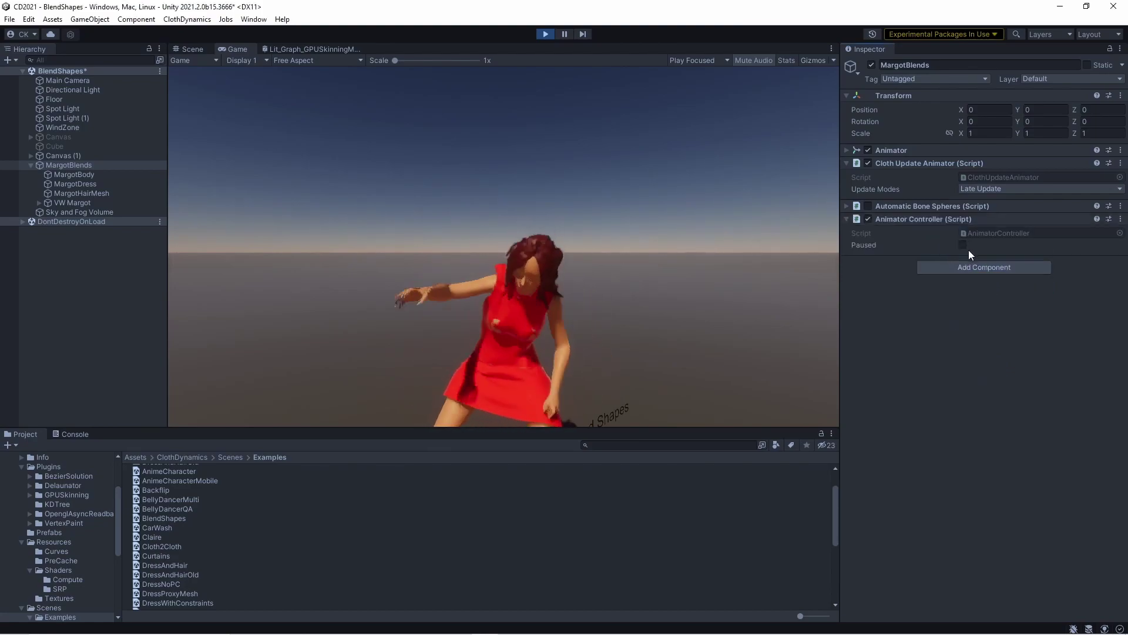
# Pause and resume the running animation to hold the character in a pose with her face towards the camera.
pyautogui.press('space')
pyautogui.scroll(10, 573, 204)
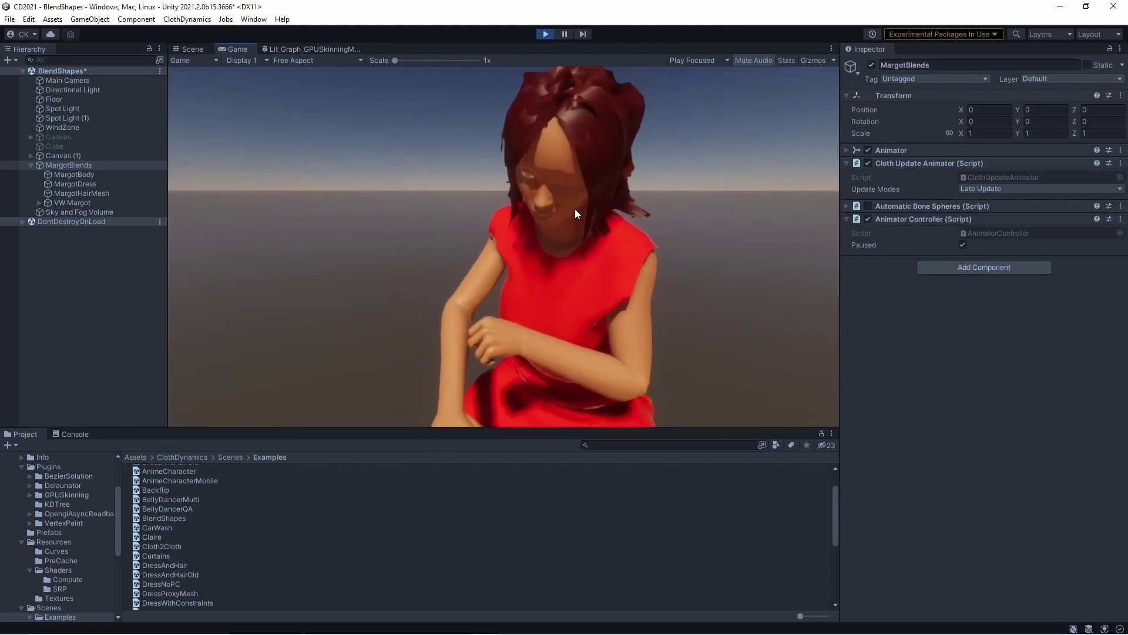
pyautogui.scroll(-10, 582, 207)
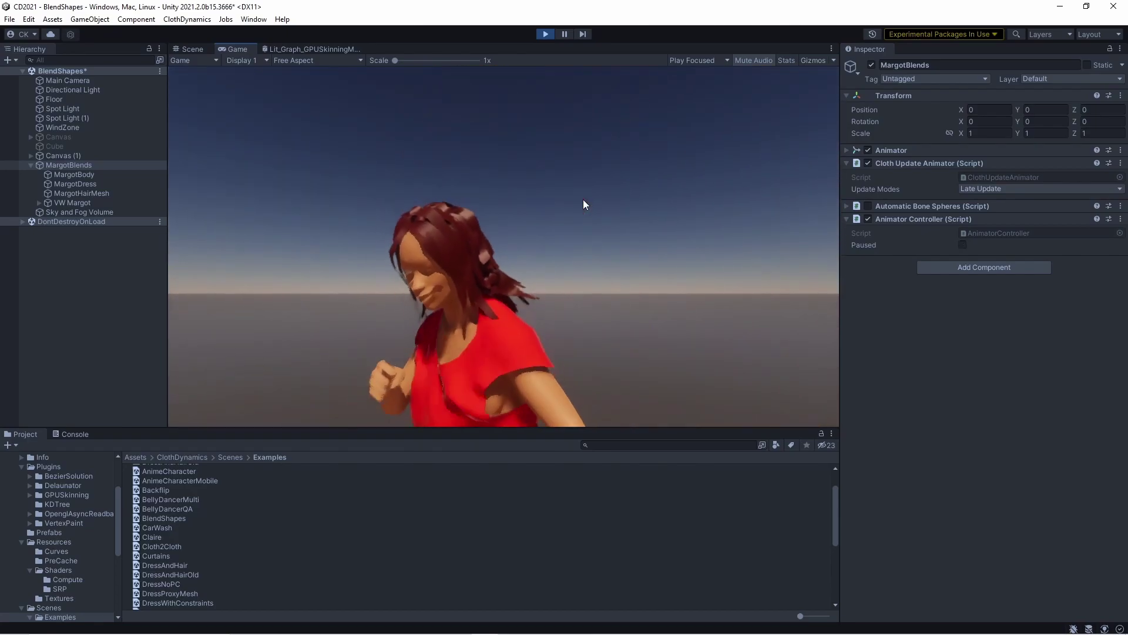
pyautogui.press('space')
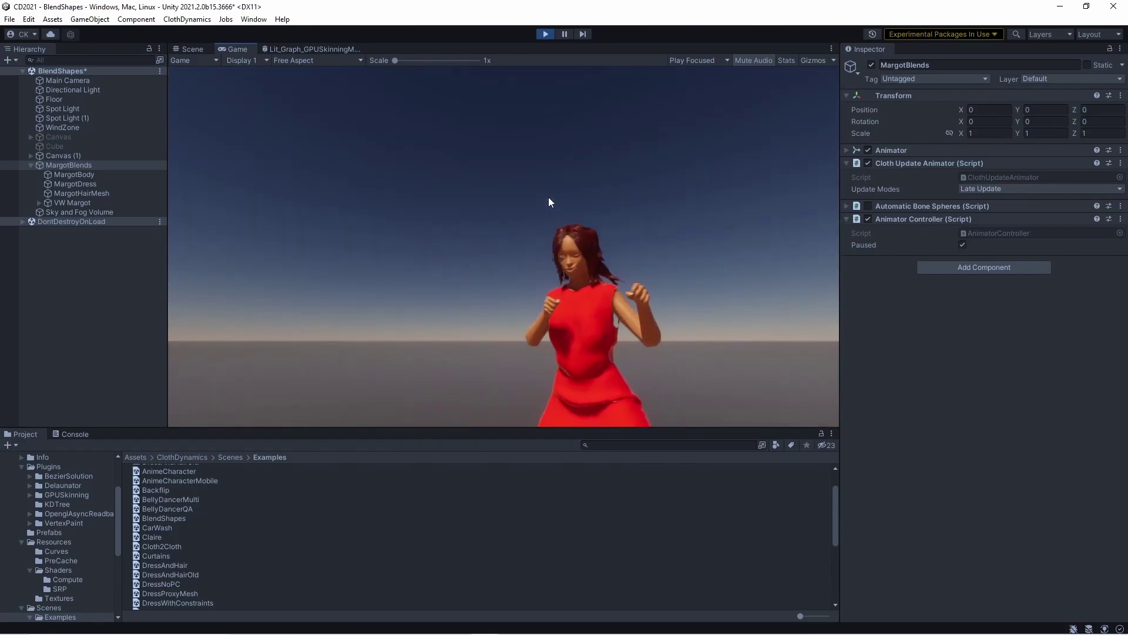
pyautogui.press('space')
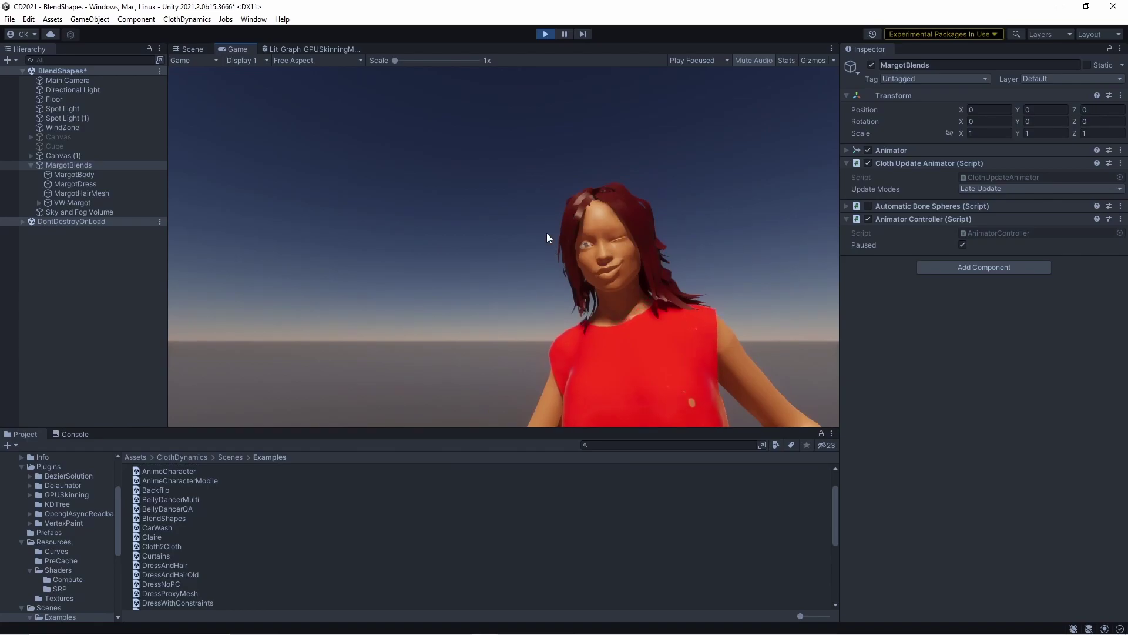
# Set MargotBody's Wink blend shape to 0 and Smile to 100 at runtime, and exit play mode after viewing the animation.
pyautogui.click(91, 175)
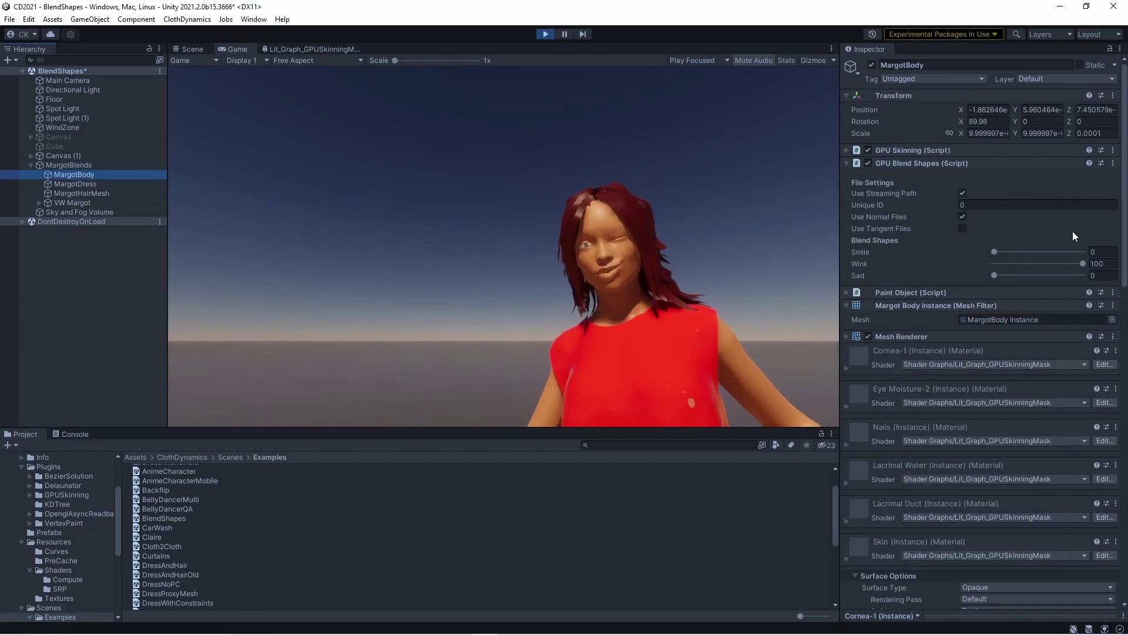
pyautogui.moveTo(1063, 266); pyautogui.dragTo(910, 254)
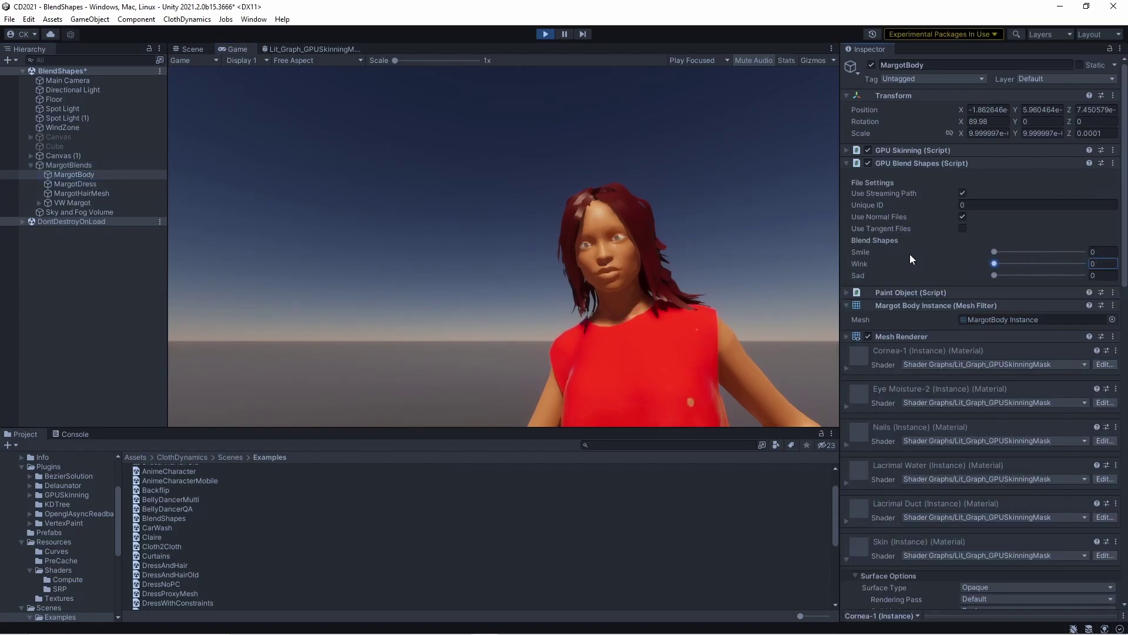
pyautogui.moveTo(996, 252); pyautogui.dragTo(1088, 253)
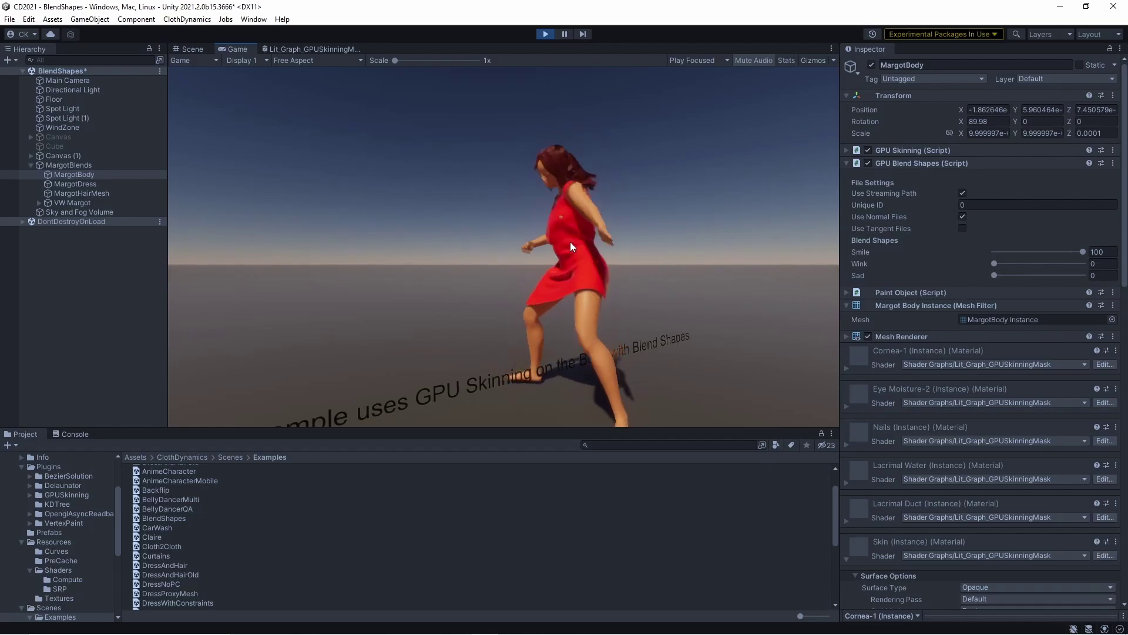
pyautogui.click(544, 34)
# Enable the Projection Mask script on MargotDress, run the scene, and toggle the dress's Mesh Renderer off and on.
pyautogui.click(66, 184)
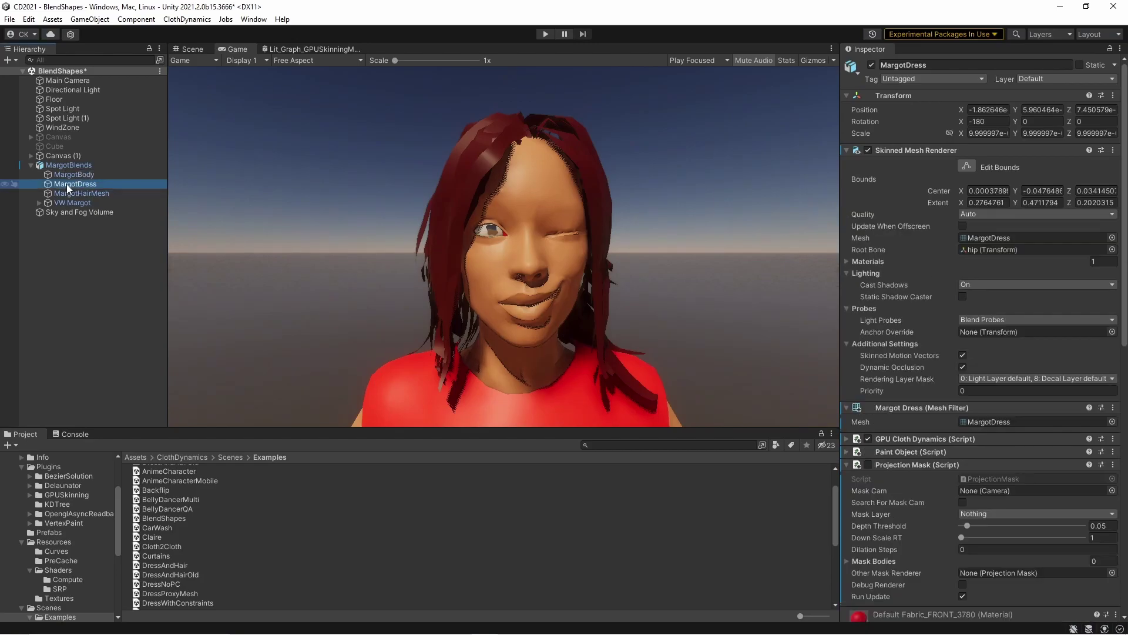
pyautogui.scroll(-5, 857, 300)
pyautogui.click(868, 306)
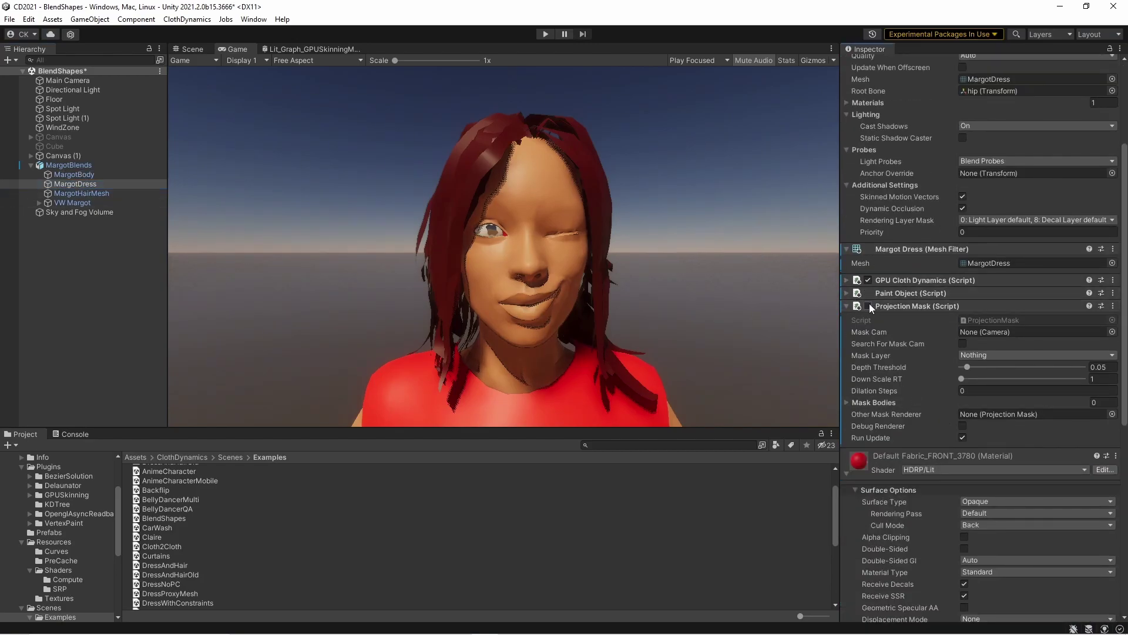
pyautogui.click(540, 35)
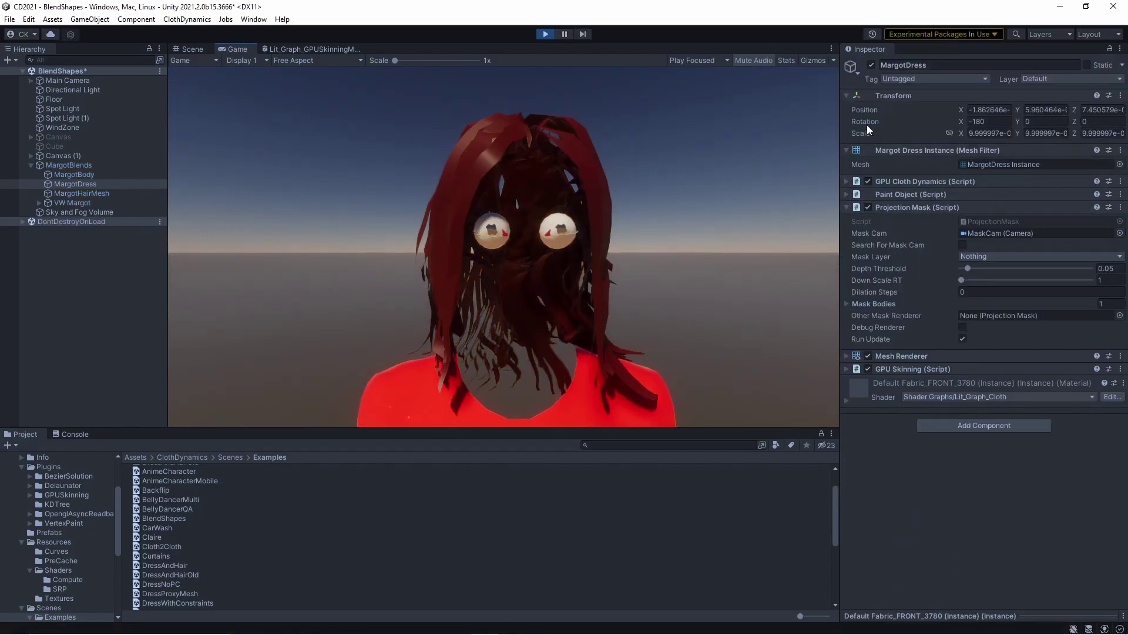
pyautogui.click(868, 356)
pyautogui.click(868, 355)
# Copy the runtime MaskCam from Main Camera, exit play mode, and paste it into the scene as a child of Main Camera.
pyautogui.click(25, 80)
pyautogui.click(31, 80)
pyautogui.click(71, 90)
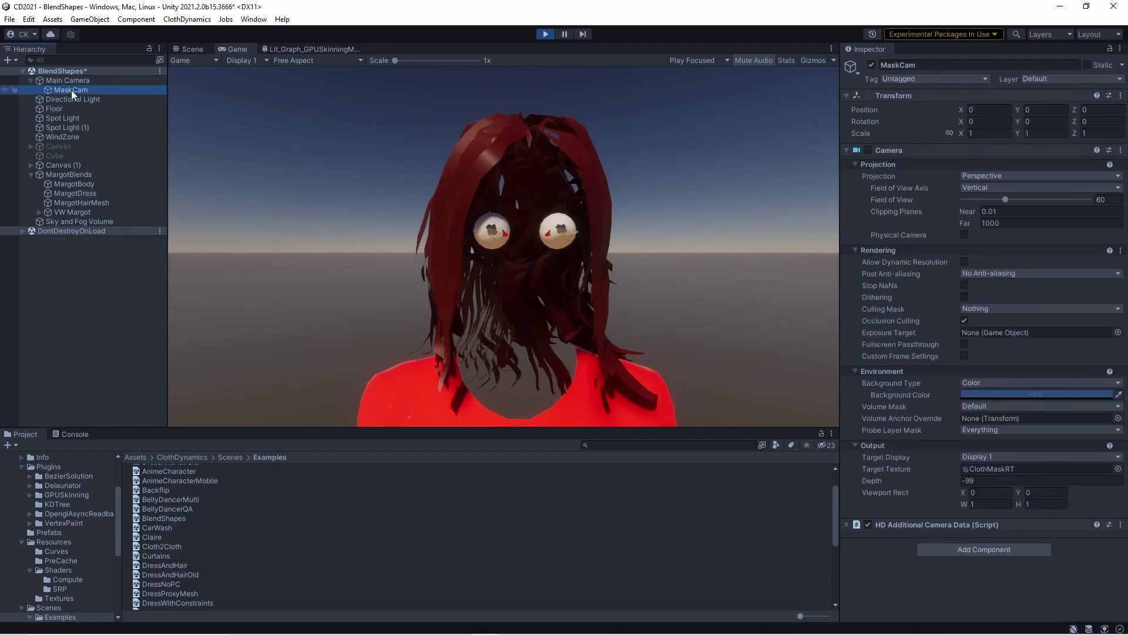
pyautogui.rightClick(71, 90)
pyautogui.click(101, 111)
pyautogui.click(545, 33)
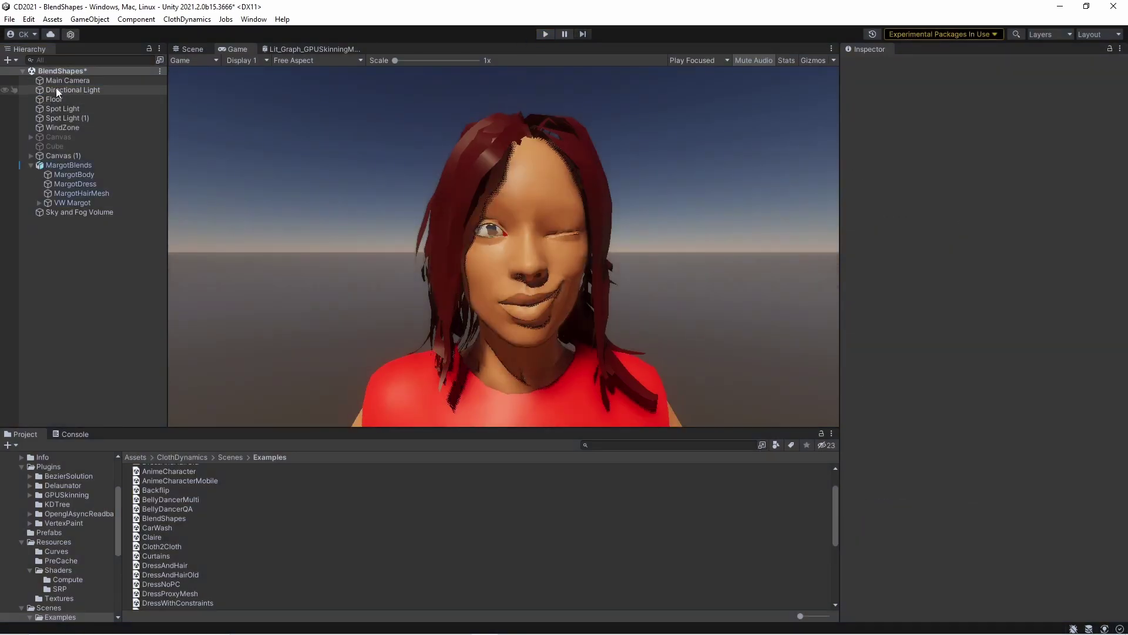
pyautogui.click(69, 80)
pyautogui.rightClick(68, 80)
pyautogui.click(100, 115)
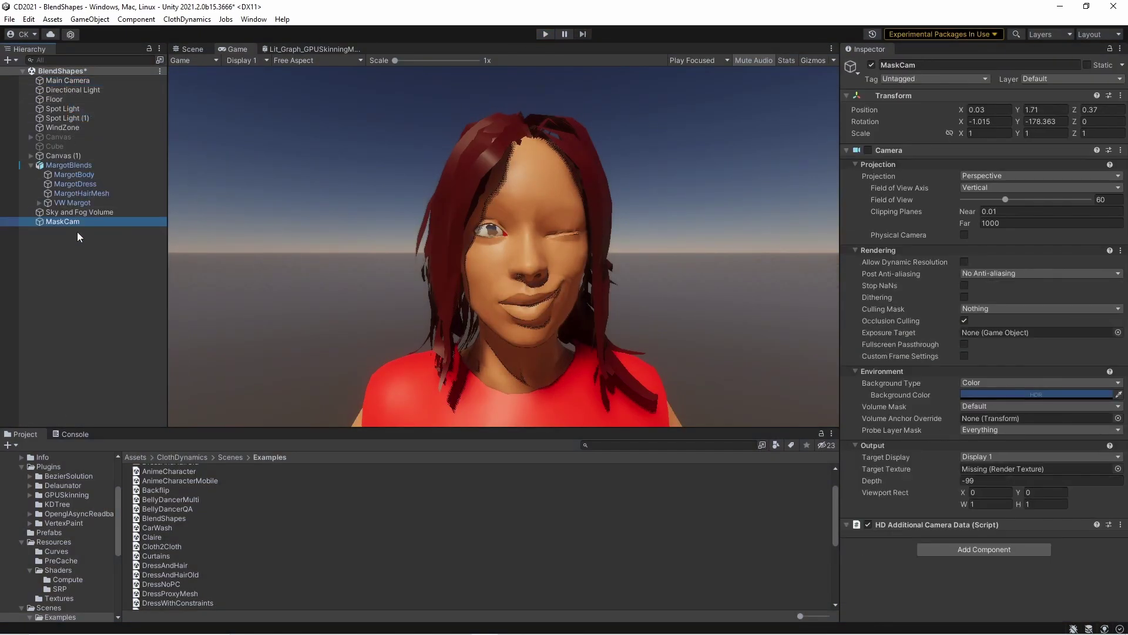
pyautogui.moveTo(74, 181); pyautogui.dragTo(73, 80)
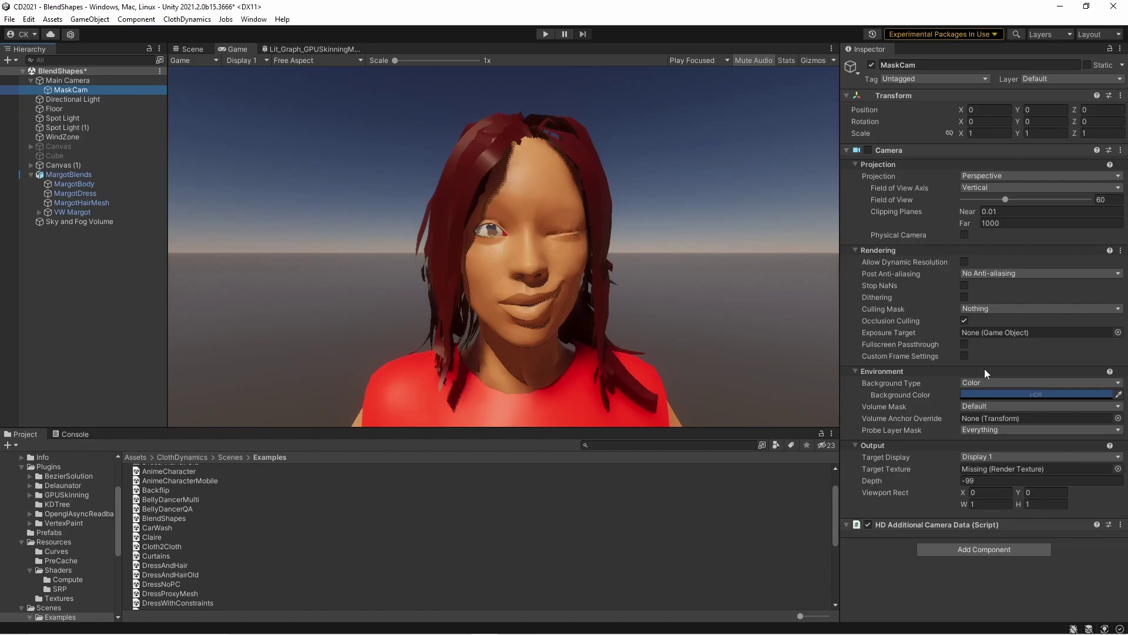
# Set MaskCam's Background Color to white and its Volume Mask to Nothing.
pyautogui.click(989, 394)
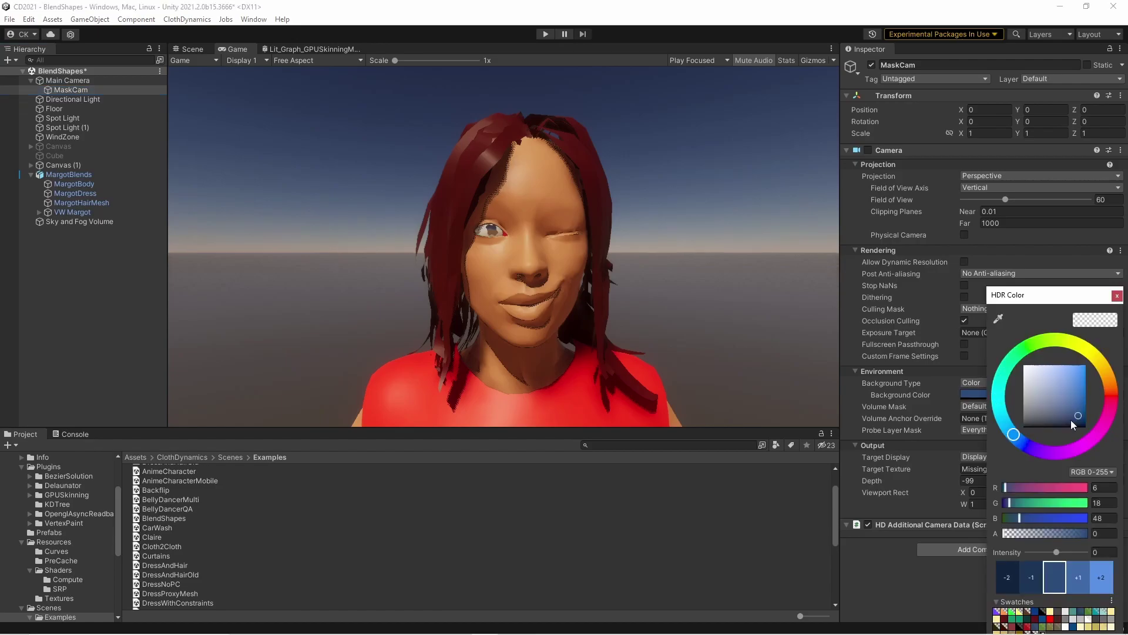
pyautogui.click(1117, 295)
pyautogui.click(1014, 406)
pyautogui.click(1008, 418)
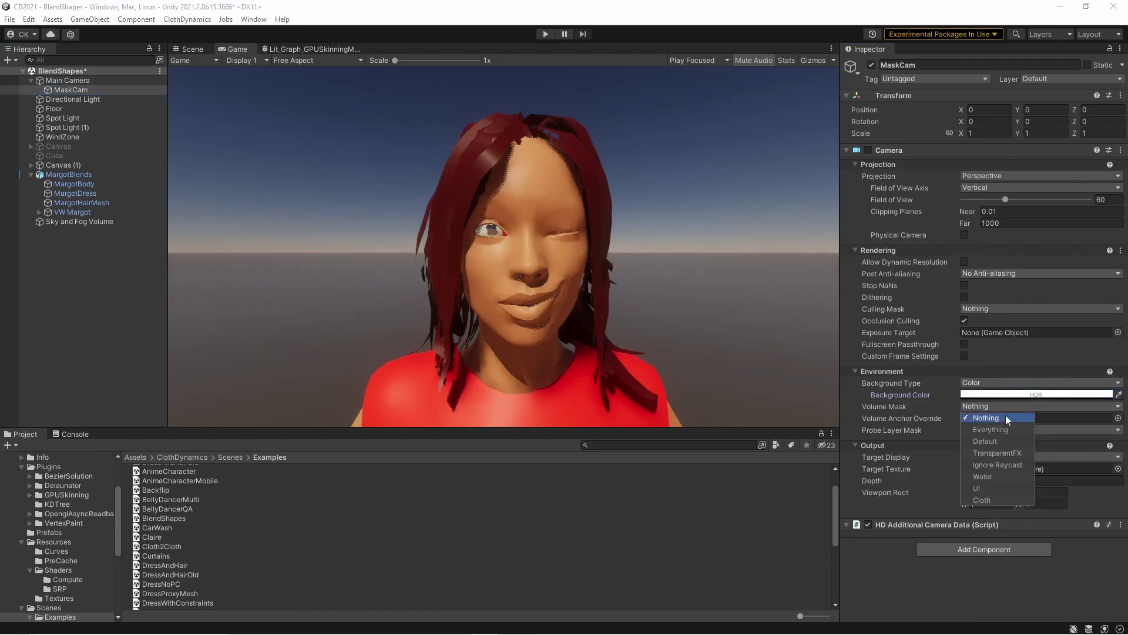
pyautogui.click(894, 408)
# Set the Mask Layer of MargotDress's Projection Mask to Cloth, assign MaskCam as its Mask Cam, and run the scene.
pyautogui.click(74, 193)
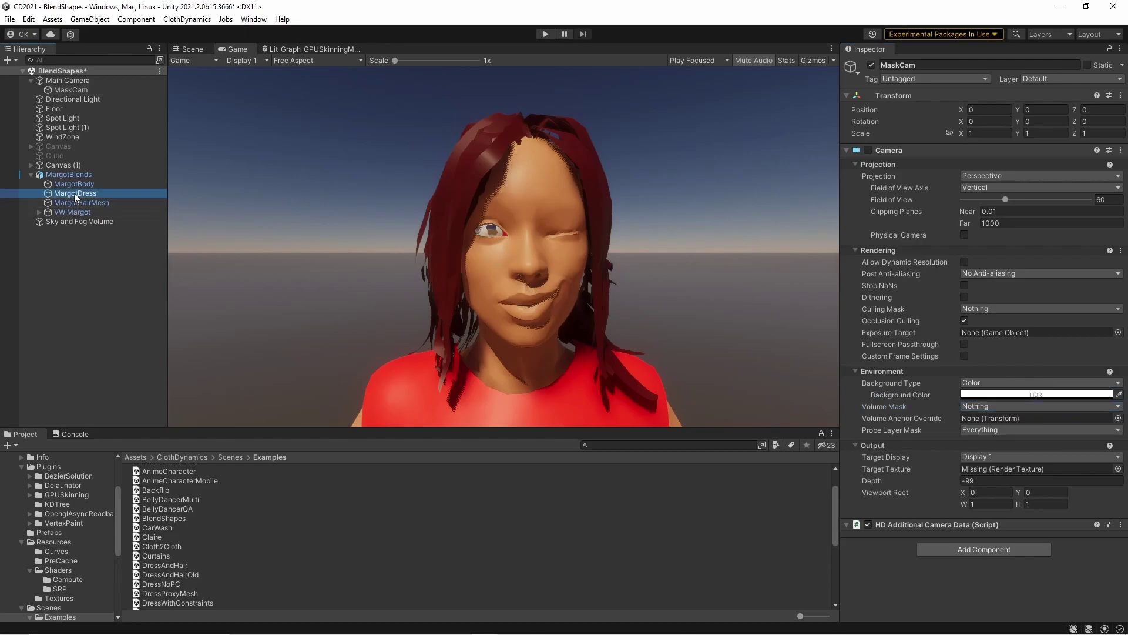
pyautogui.scroll(-10, 993, 338)
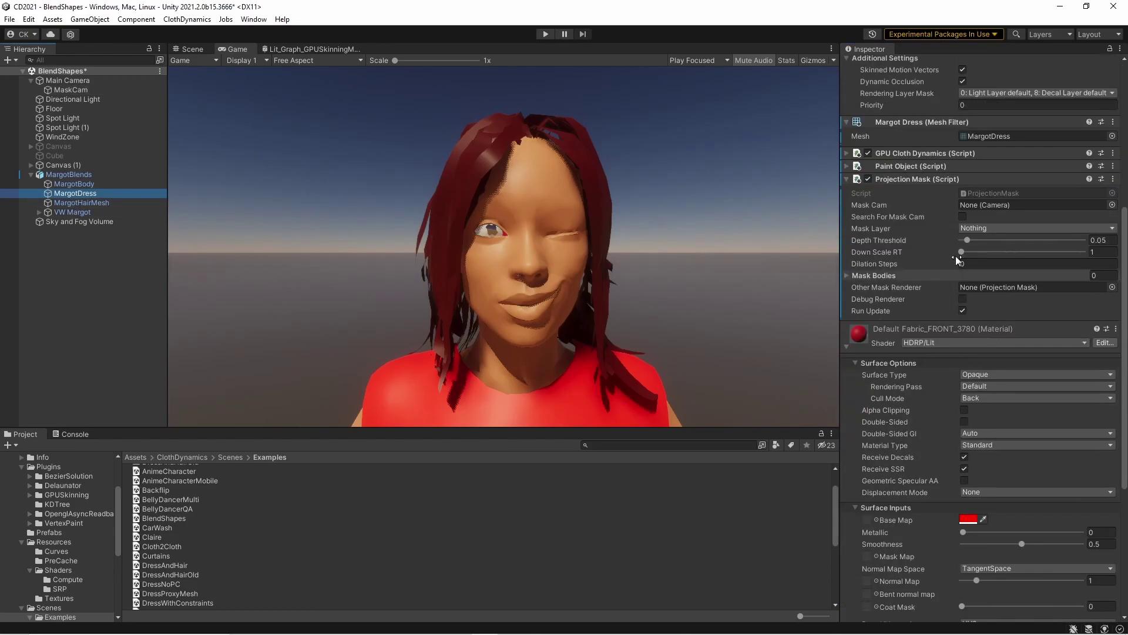
pyautogui.click(1001, 227)
pyautogui.click(987, 322)
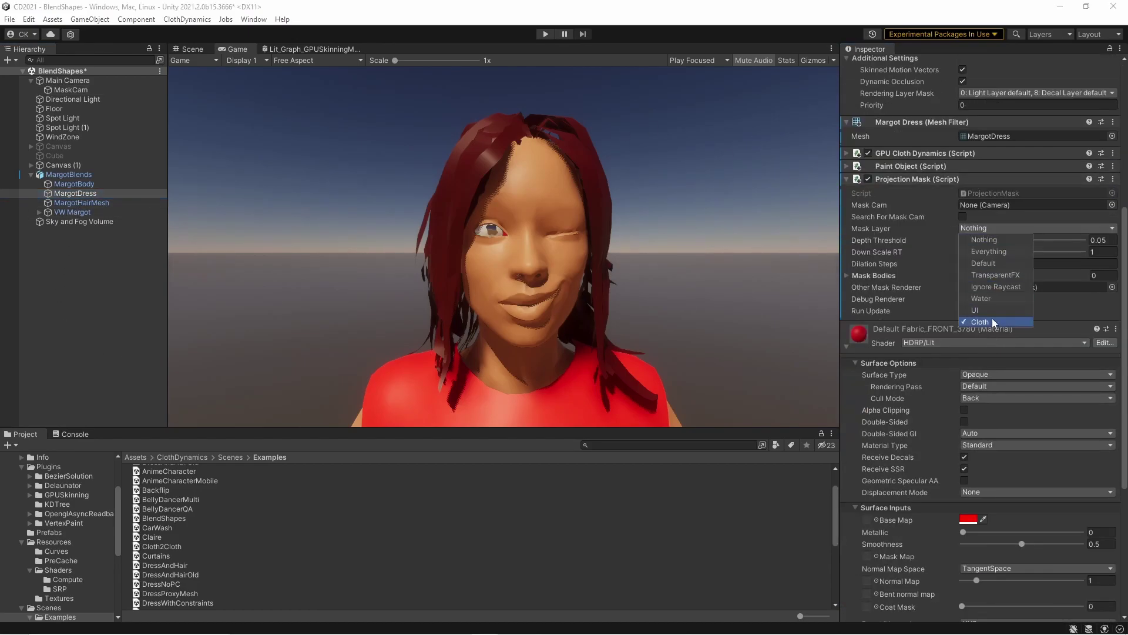
pyautogui.moveTo(70, 89); pyautogui.dragTo(1010, 204)
pyautogui.click(545, 34)
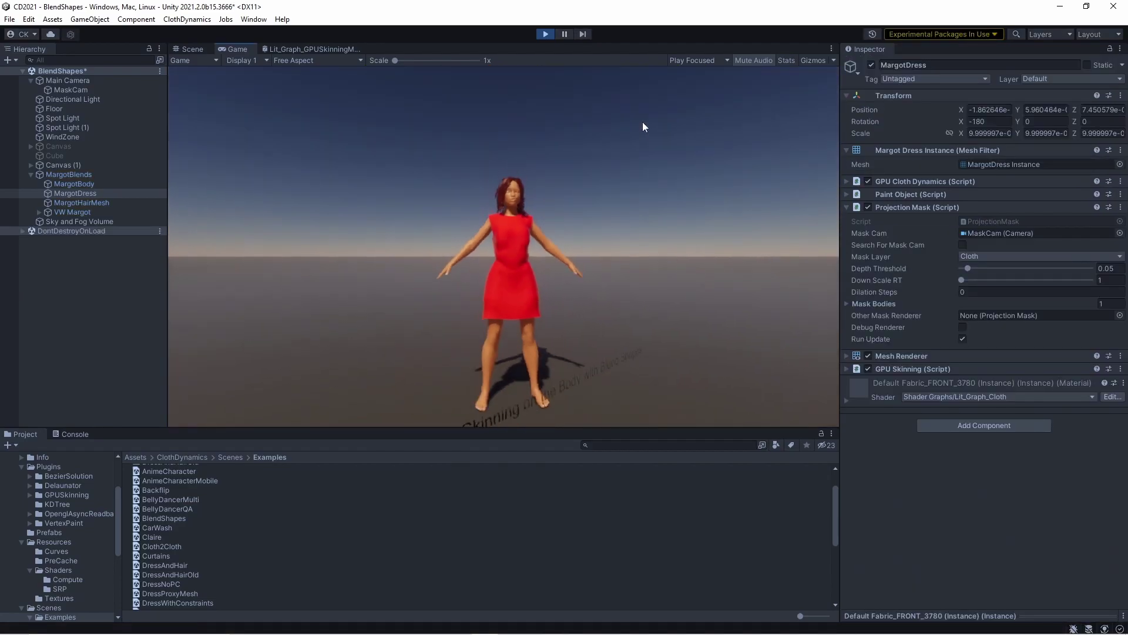
# Add the Animator Controller script to MargotBlends at runtime and enable its Animator to play the animation.
pyautogui.click(69, 175)
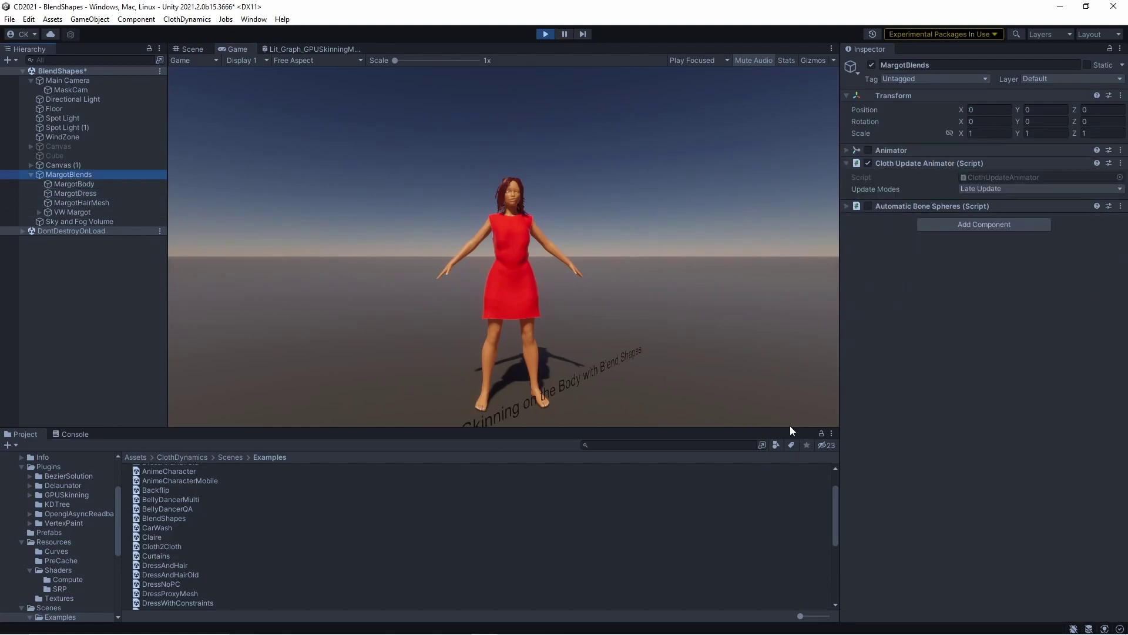
pyautogui.click(947, 220)
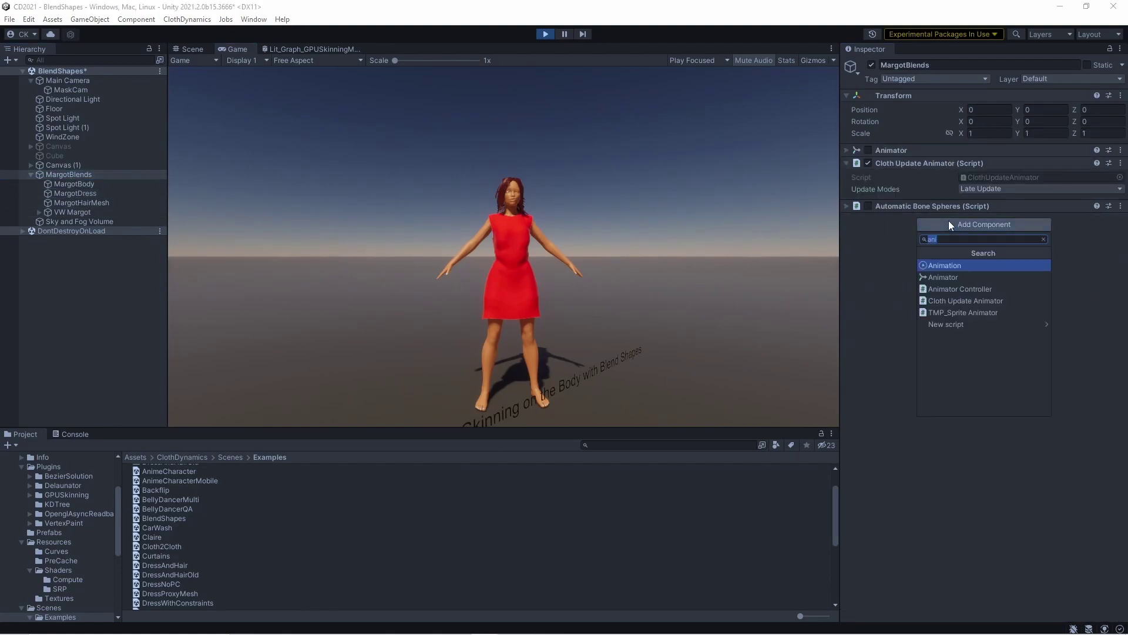
pyautogui.click(967, 288)
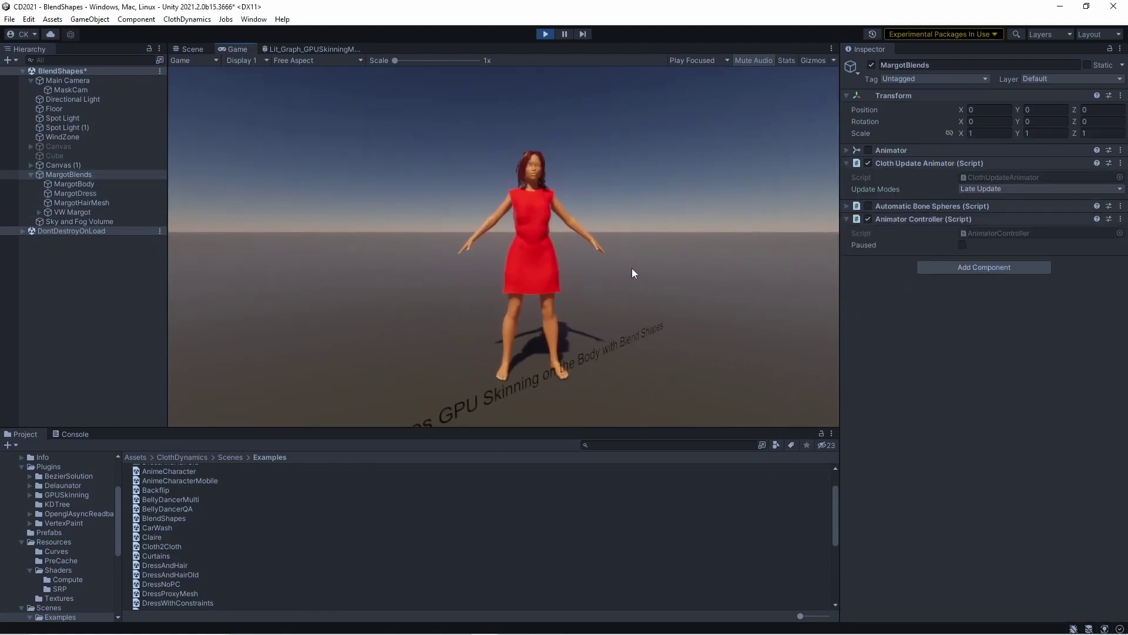
pyautogui.click(868, 150)
pyautogui.click(962, 245)
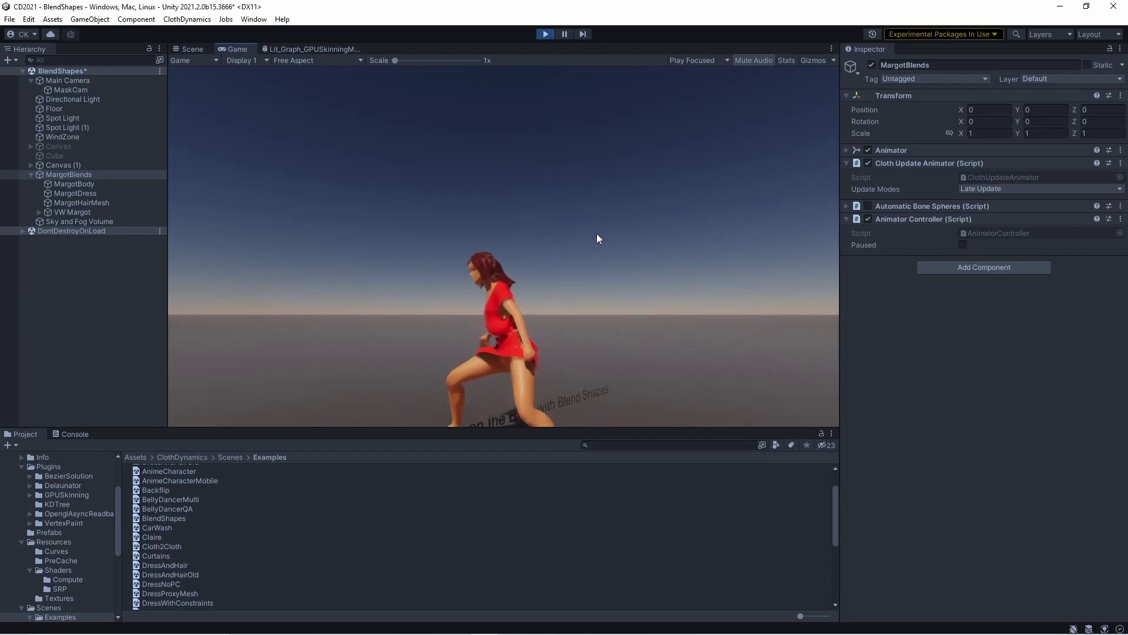
pyautogui.moveTo(561, 266); pyautogui.dragTo(530, 267)
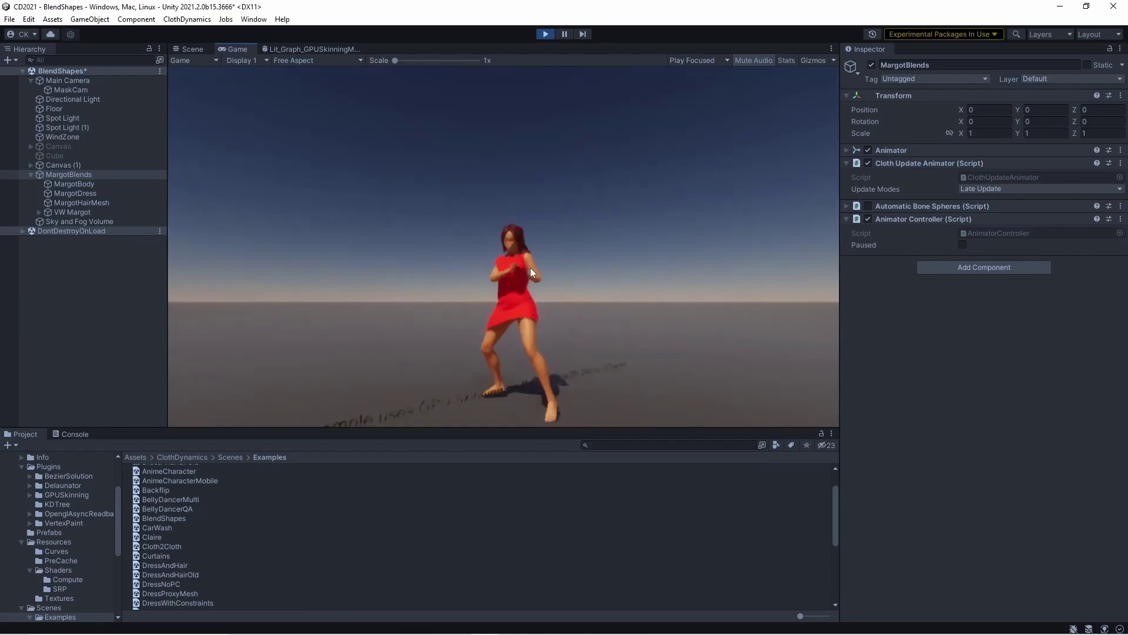
# Set Main Camera's Post Anti-aliasing to Subpixel Morphological Anti-aliasing (SMAA) at runtime.
pyautogui.click(51, 79)
pyautogui.click(967, 272)
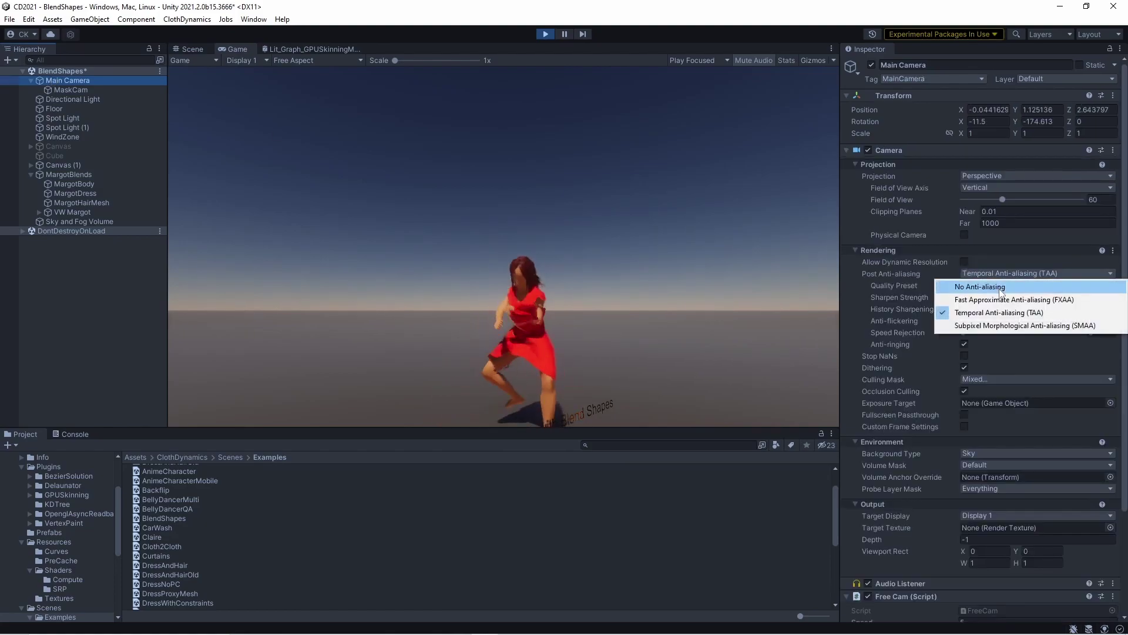
pyautogui.click(1003, 325)
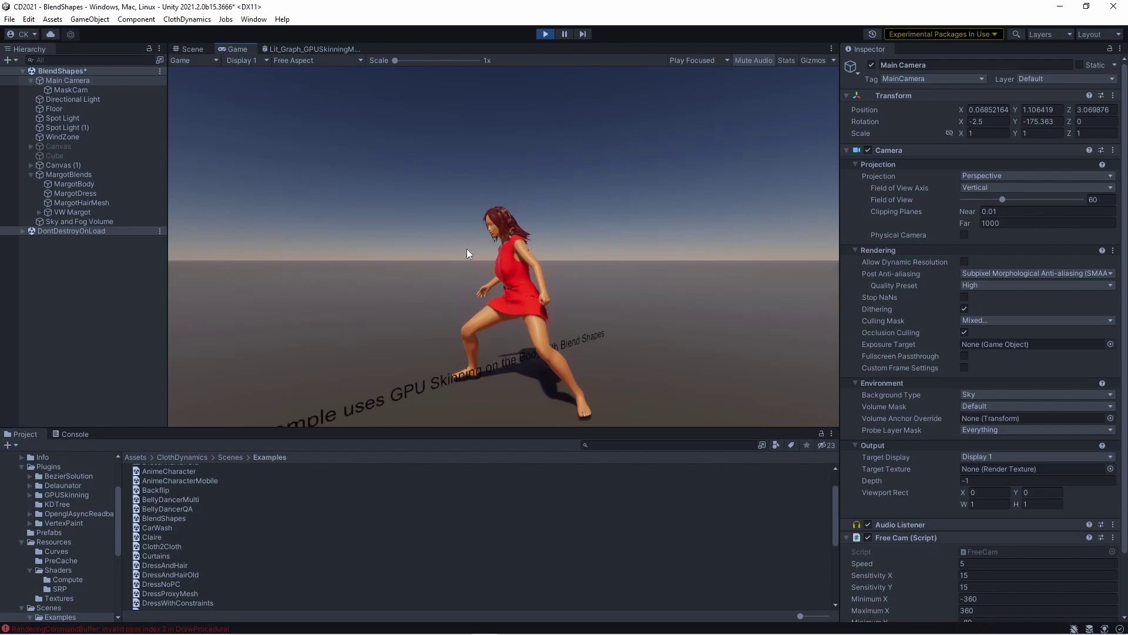
# Lower the Depth Threshold of MargotDress's Projection Mask to 0.005 while the animation runs.
pyautogui.click(82, 193)
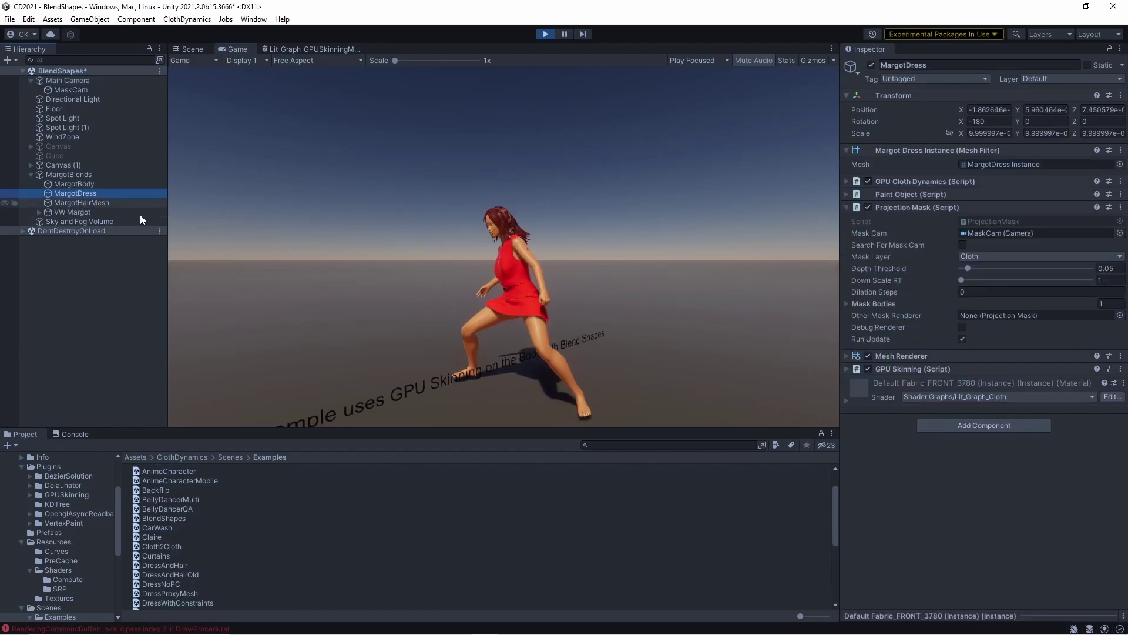
pyautogui.click(1119, 269)
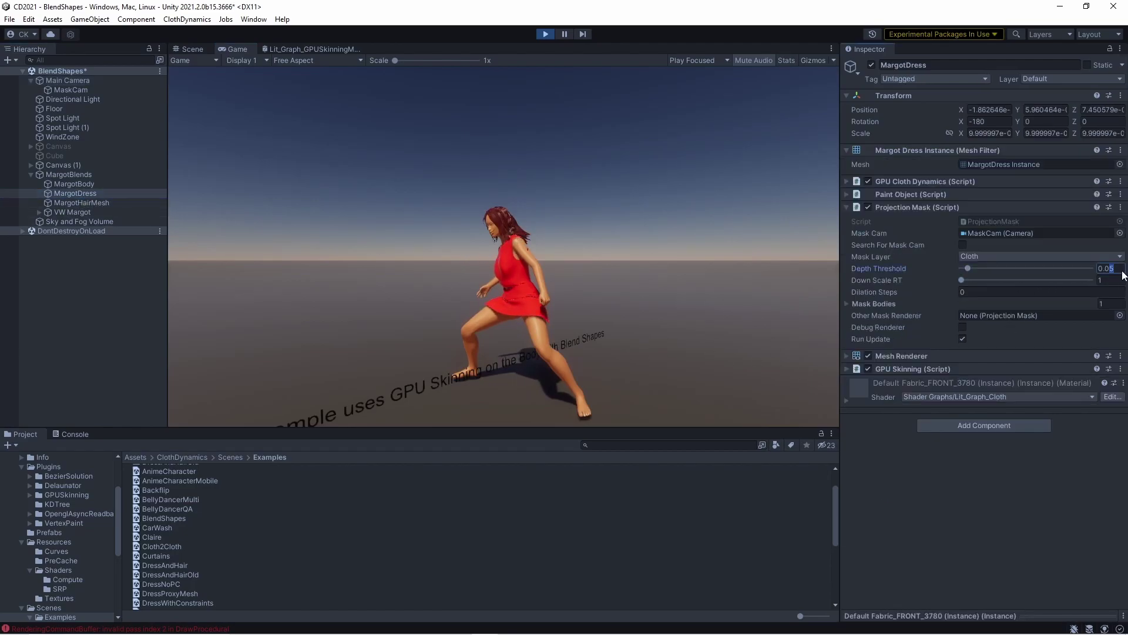
pyautogui.write('0.01')
pyautogui.press('Return')
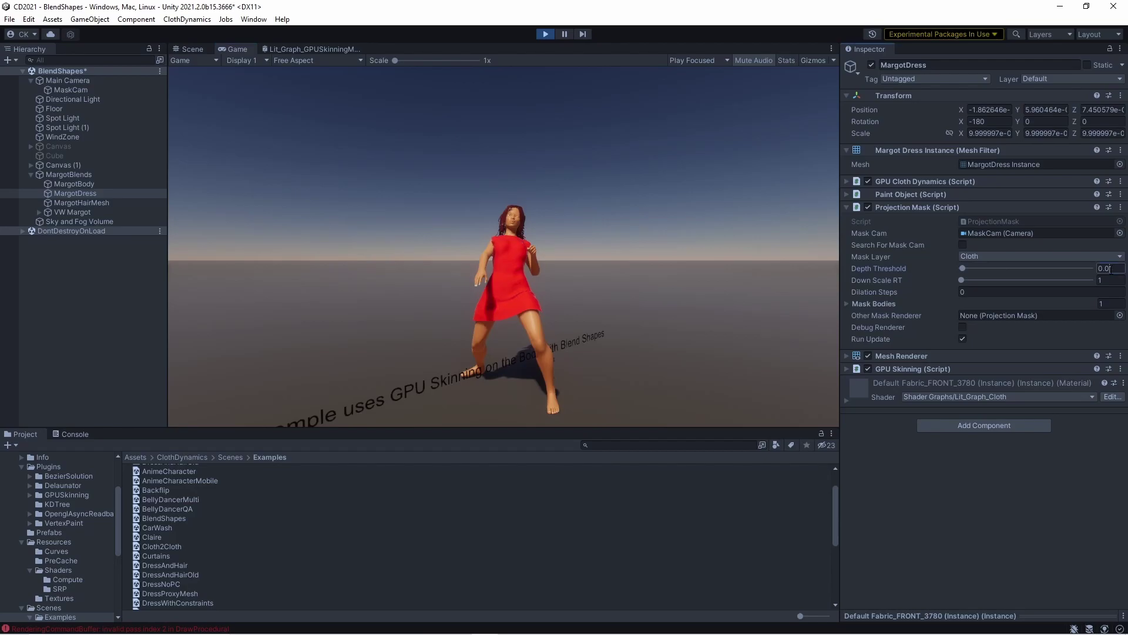
pyautogui.click(611, 271)
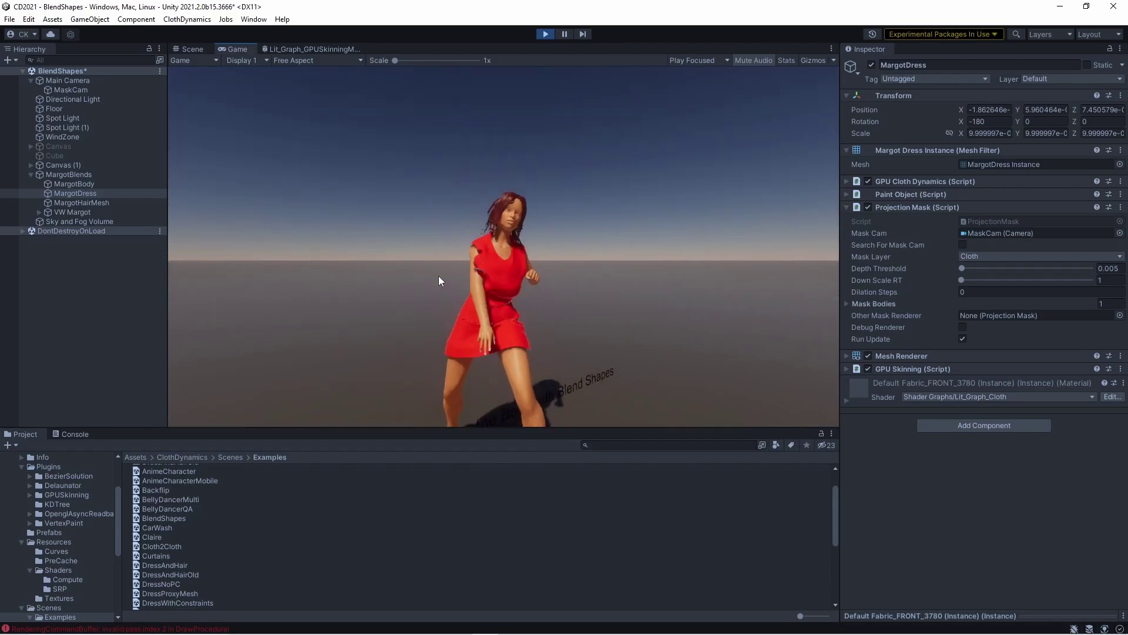
# Switch MargotDress's Projection Mask off and on, and re-enter its Depth Threshold as 0.005.
pyautogui.click(867, 208)
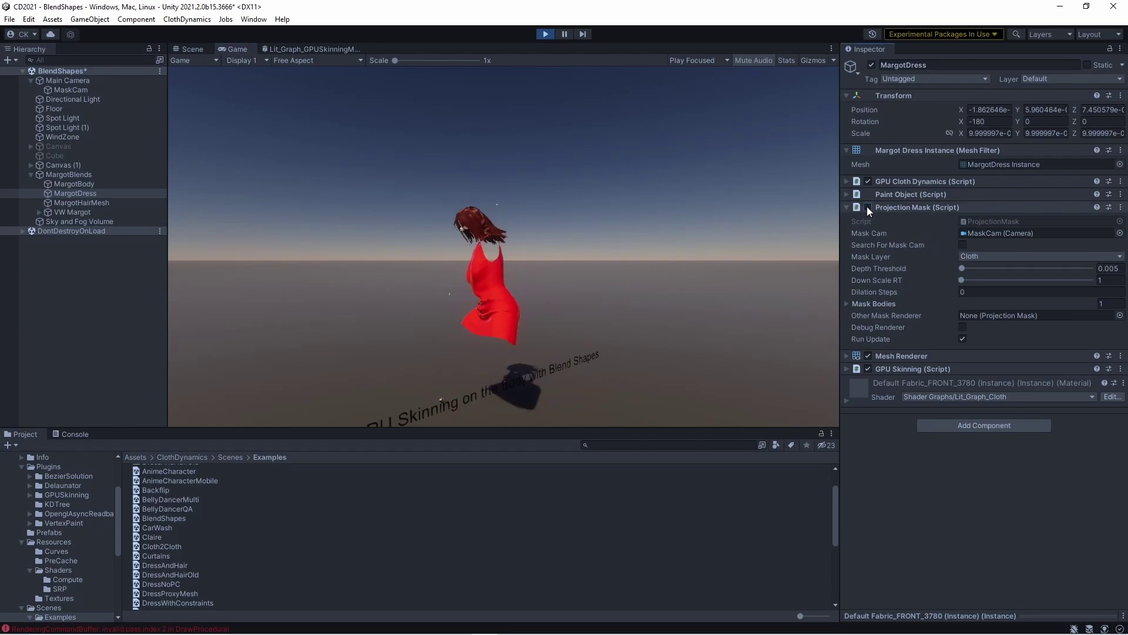
pyautogui.click(867, 207)
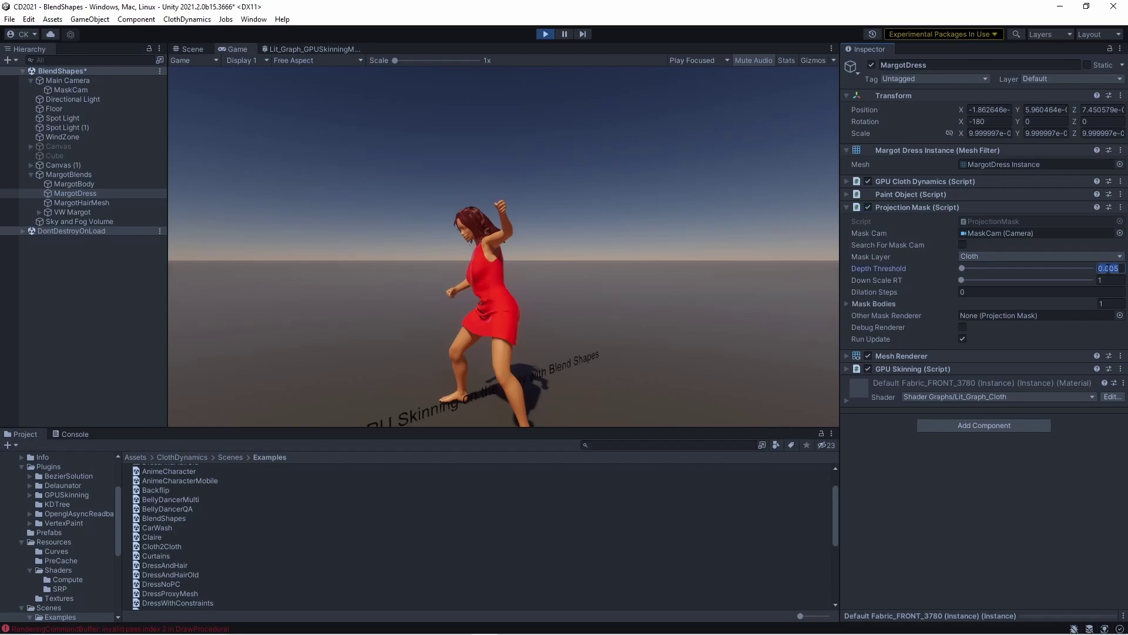
pyautogui.click(650, 236)
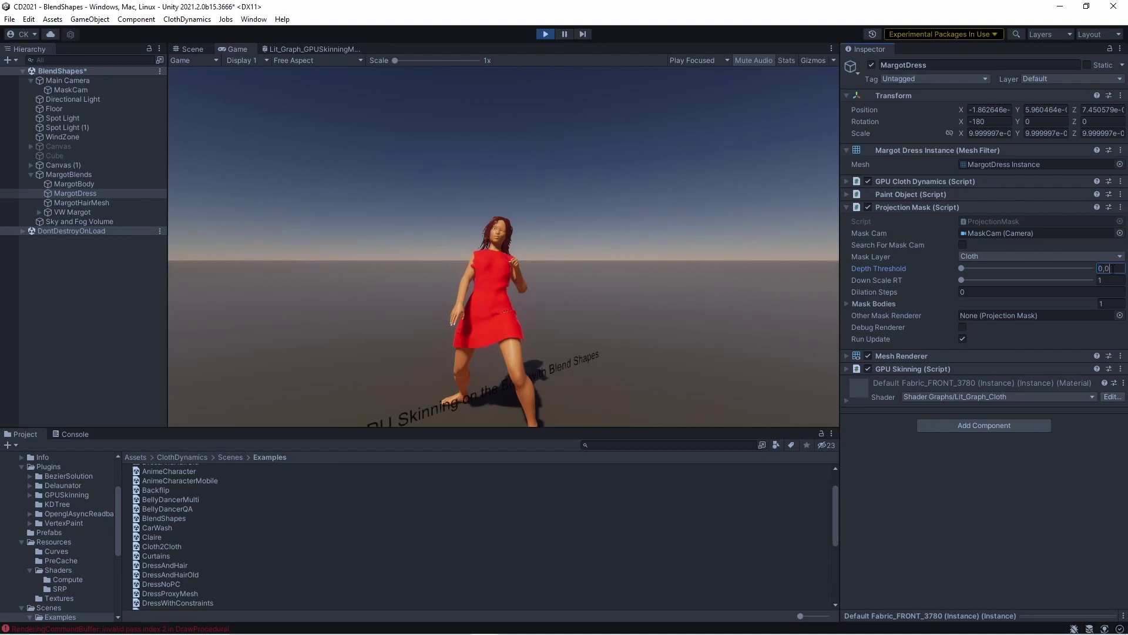
pyautogui.click(654, 258)
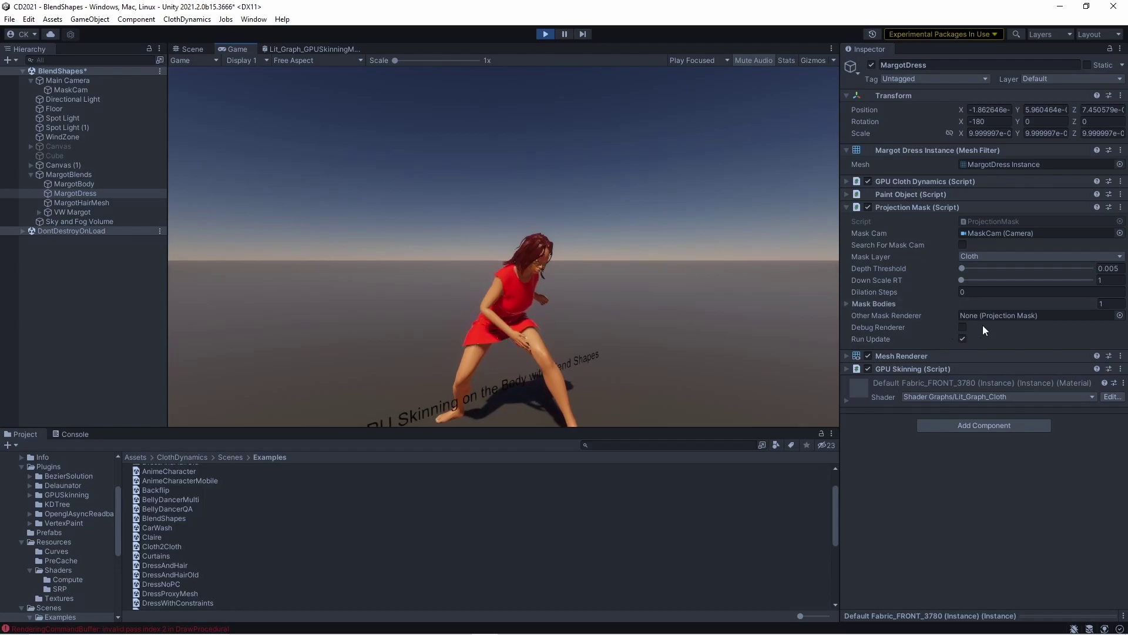
# Inspect MaskCam's ClothMaskRT target texture in an enlarged preview, and return to MaskCam's settings.
pyautogui.click(86, 89)
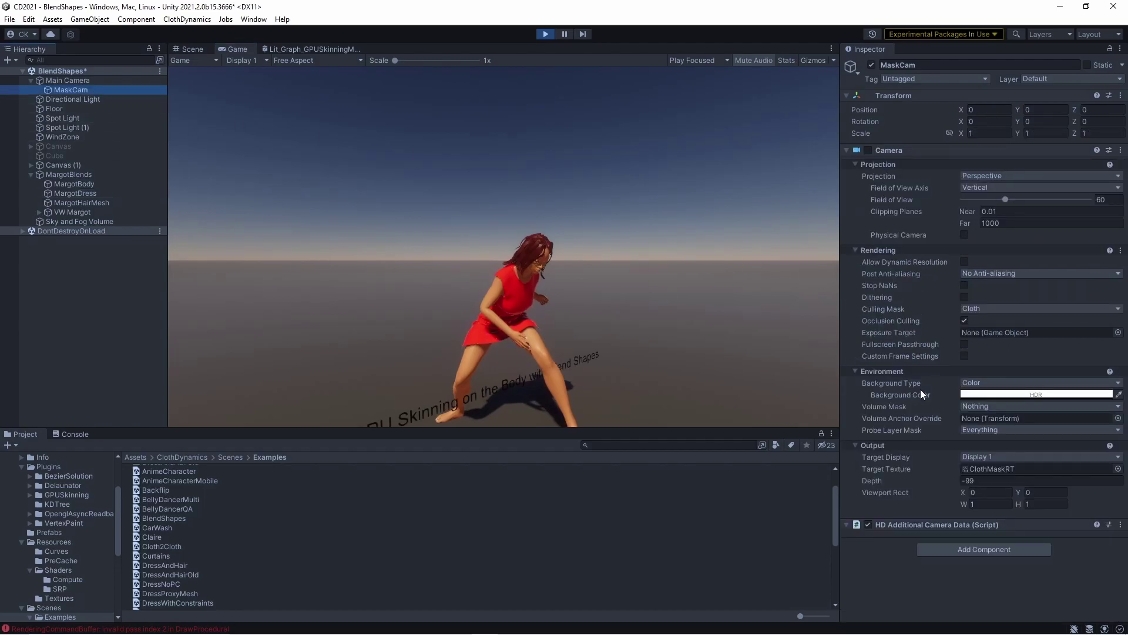
pyautogui.doubleClick(995, 469)
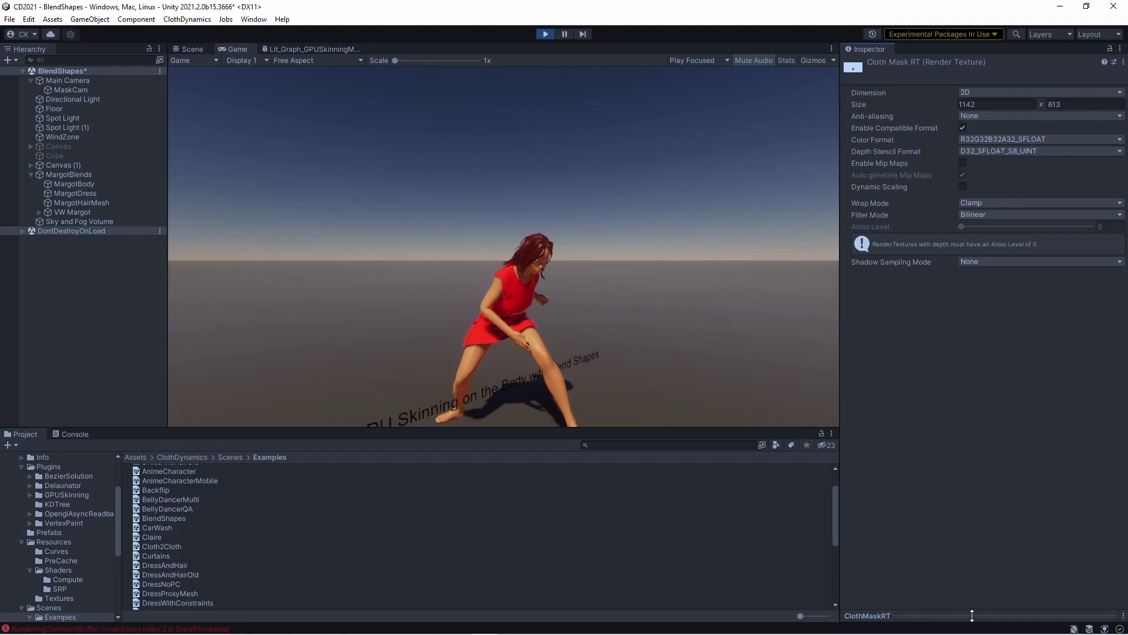
pyautogui.moveTo(972, 616); pyautogui.dragTo(977, 329)
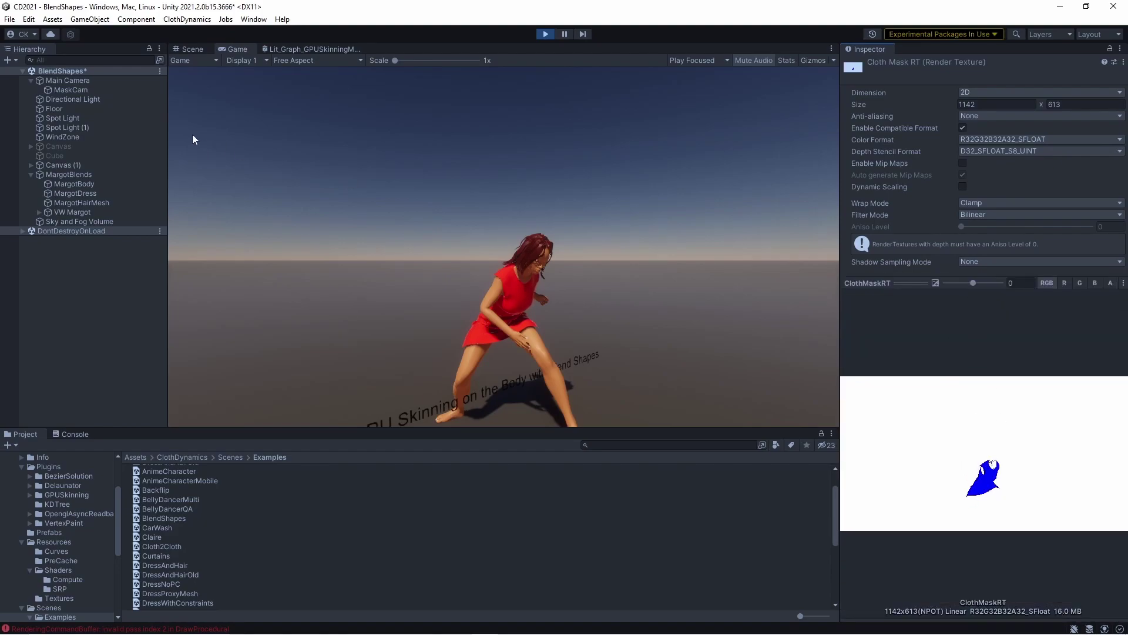
pyautogui.click(57, 88)
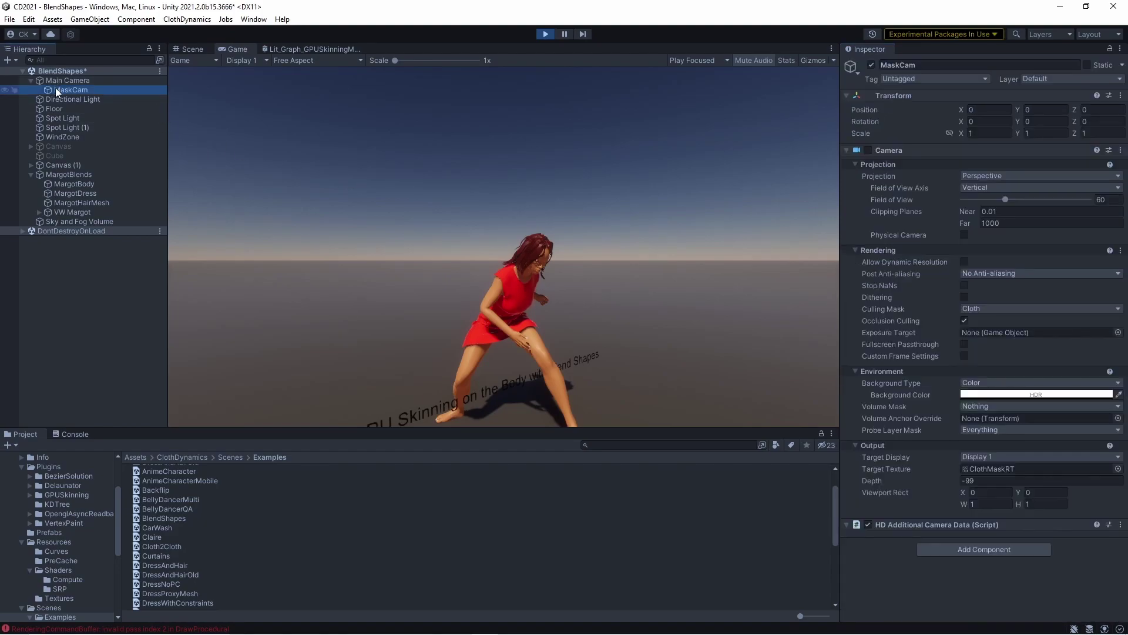
# Examine the MaskTex and MaskThreshold properties in MargotBody's Skin material.
pyautogui.click(72, 182)
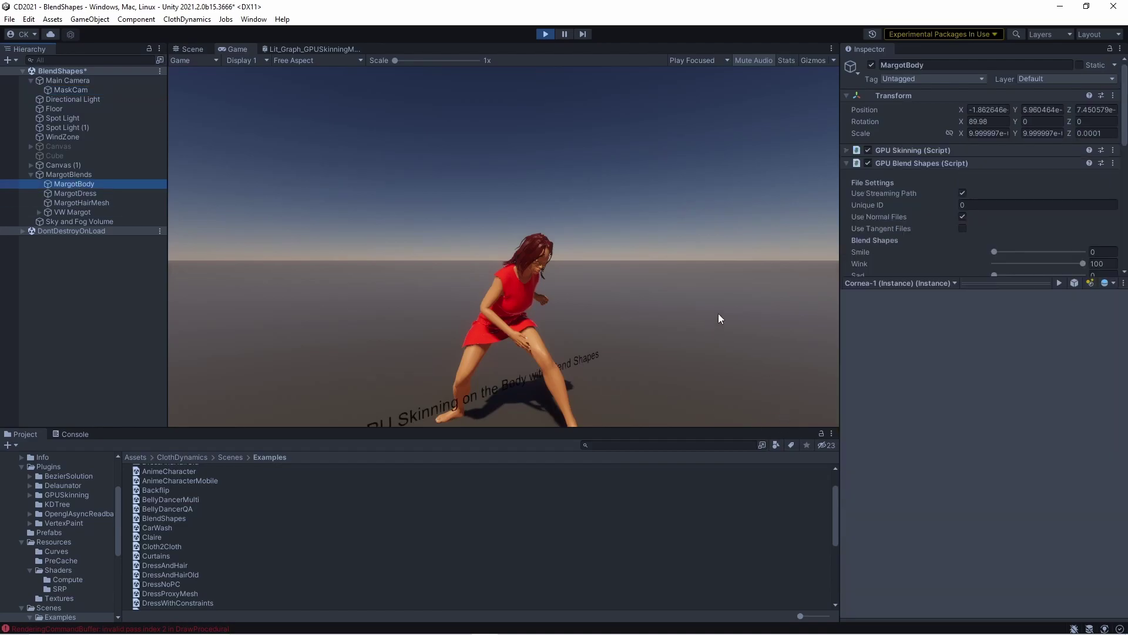
pyautogui.click(1008, 286)
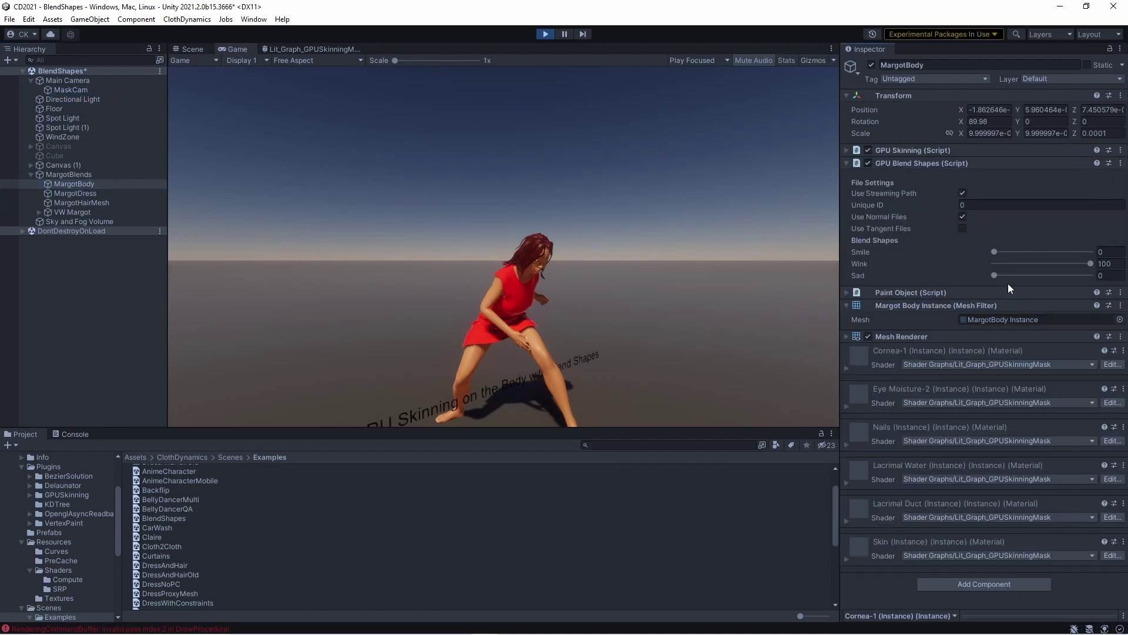
pyautogui.click(846, 558)
pyautogui.scroll(-15, 908, 550)
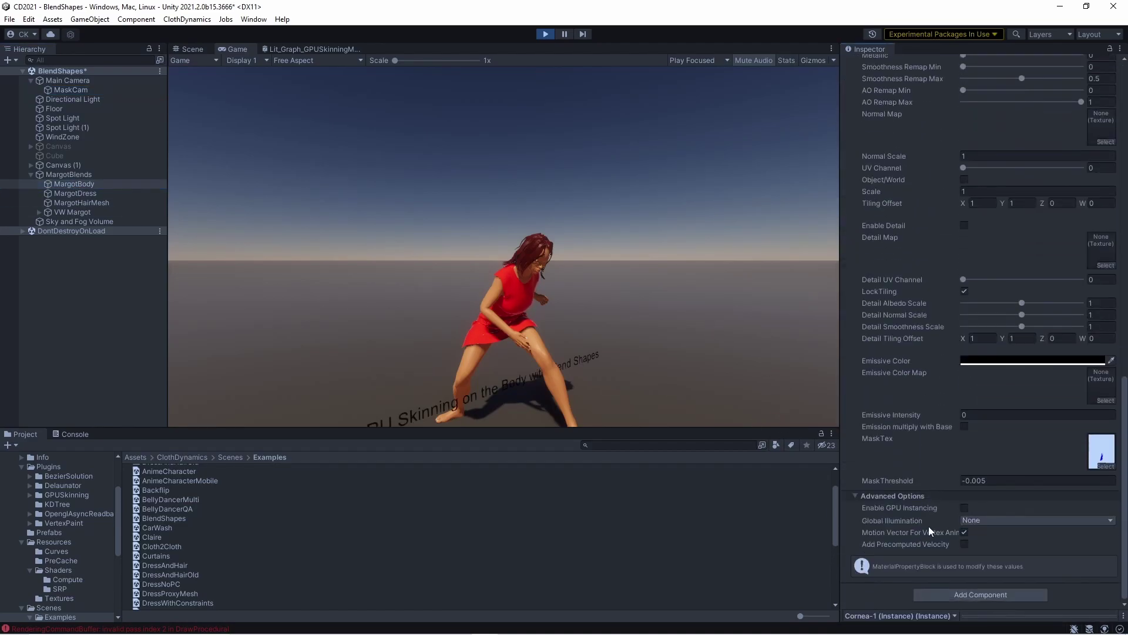
# Exit play mode, enable Debug Renderer in MargotDress's Projection Mask, and run the scene again.
pyautogui.click(82, 193)
pyautogui.click(94, 203)
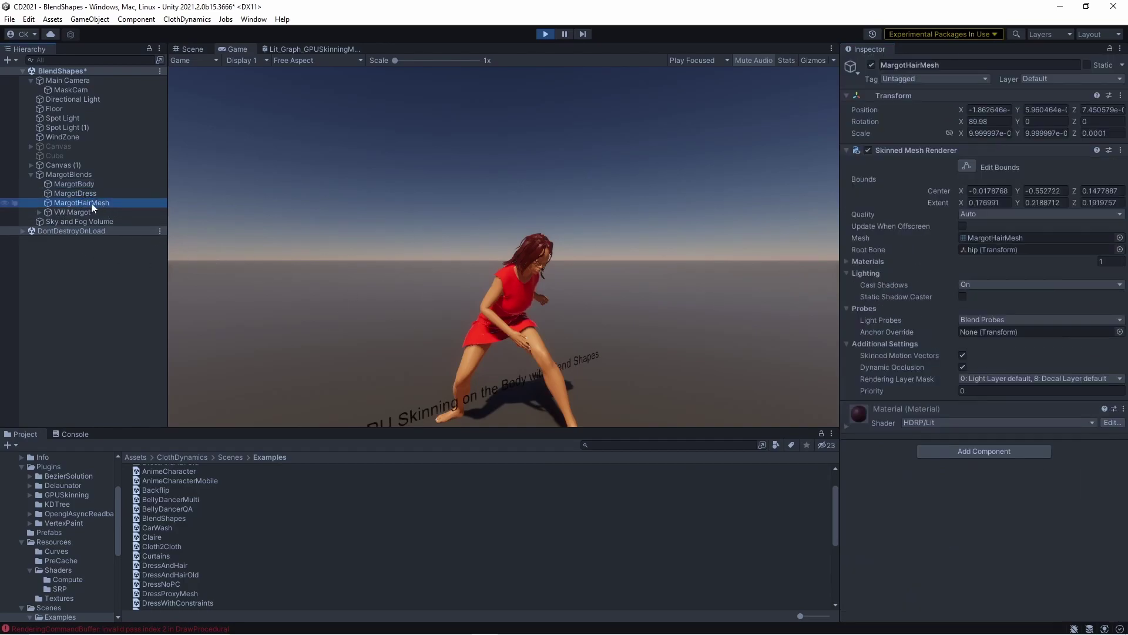
pyautogui.click(79, 194)
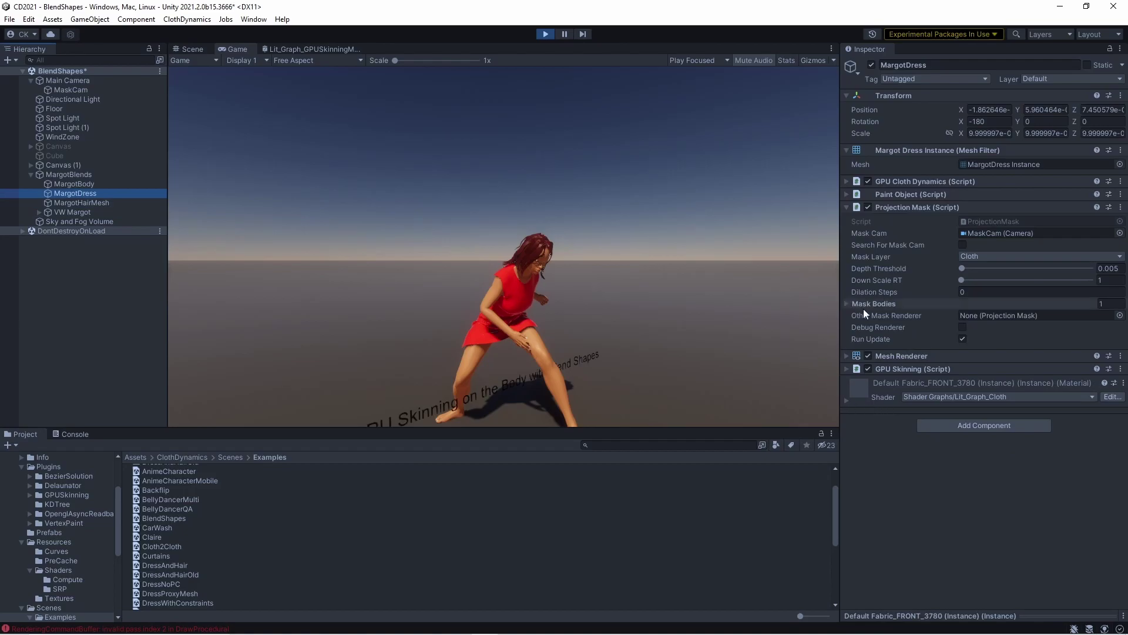
pyautogui.click(538, 33)
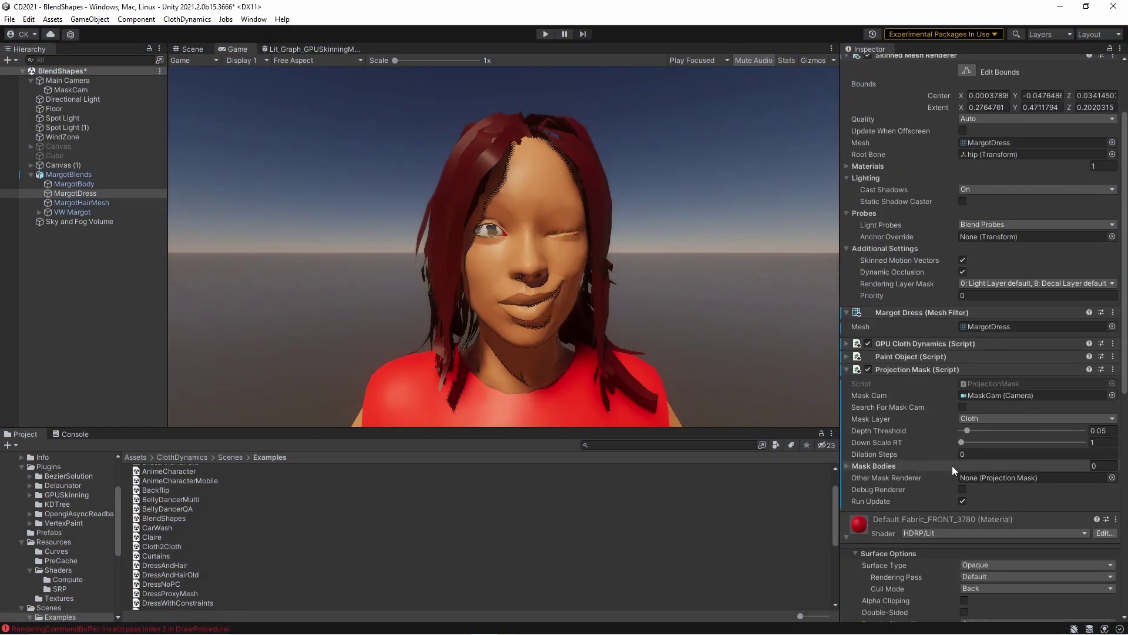
pyautogui.click(545, 34)
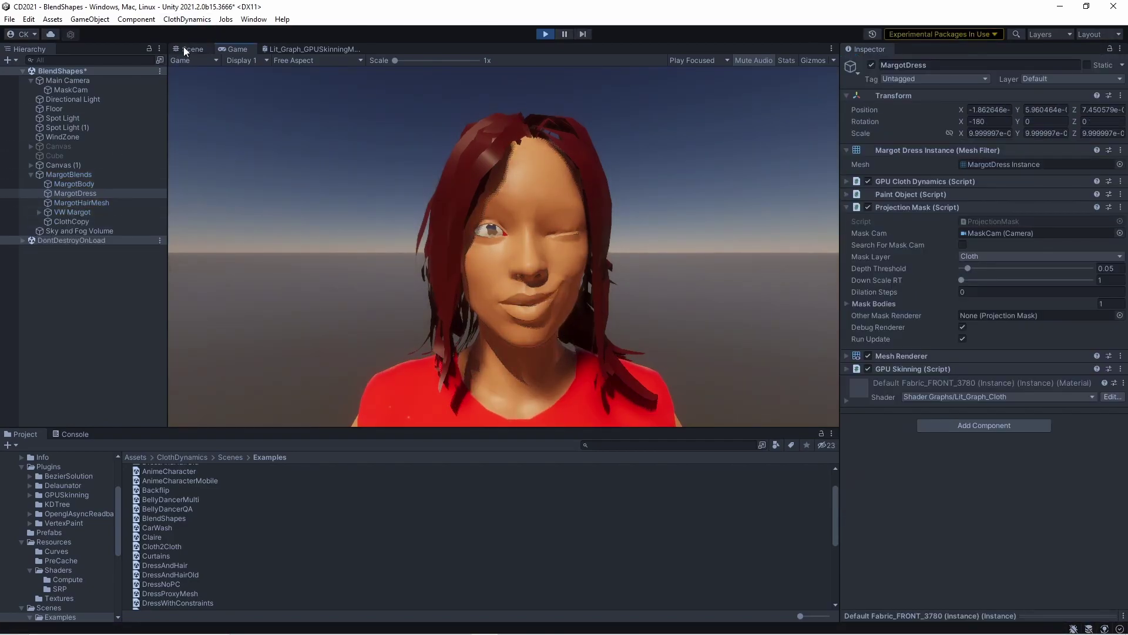
# Inspect the ClothCopy mask object on the character in the Scene view, and return to the Game view.
pyautogui.click(183, 49)
pyautogui.click(83, 222)
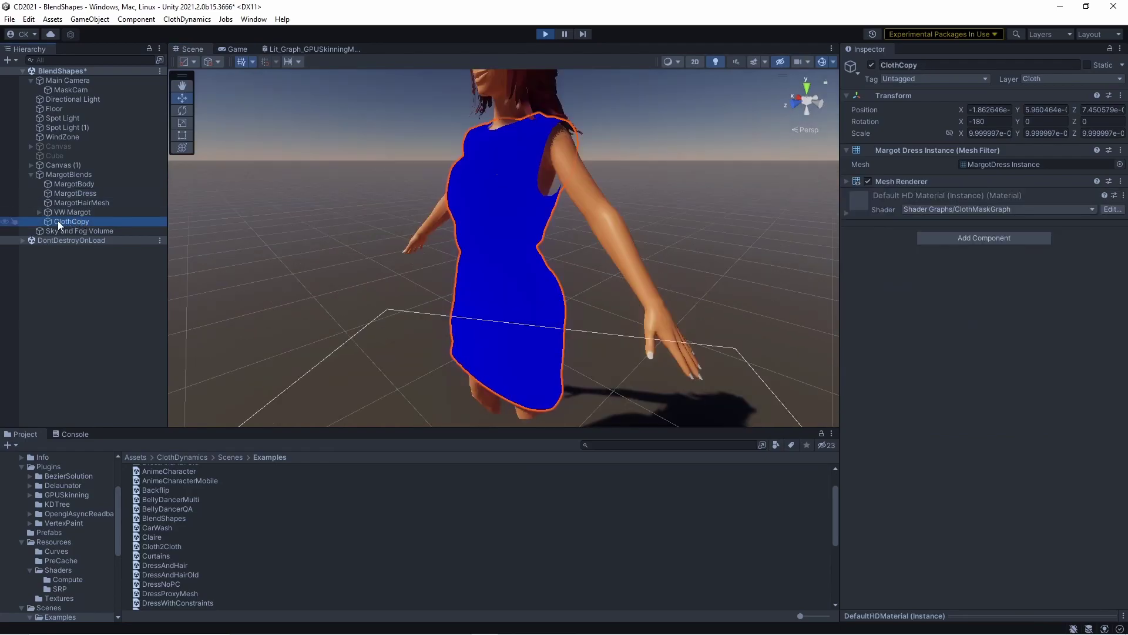
pyautogui.click(234, 49)
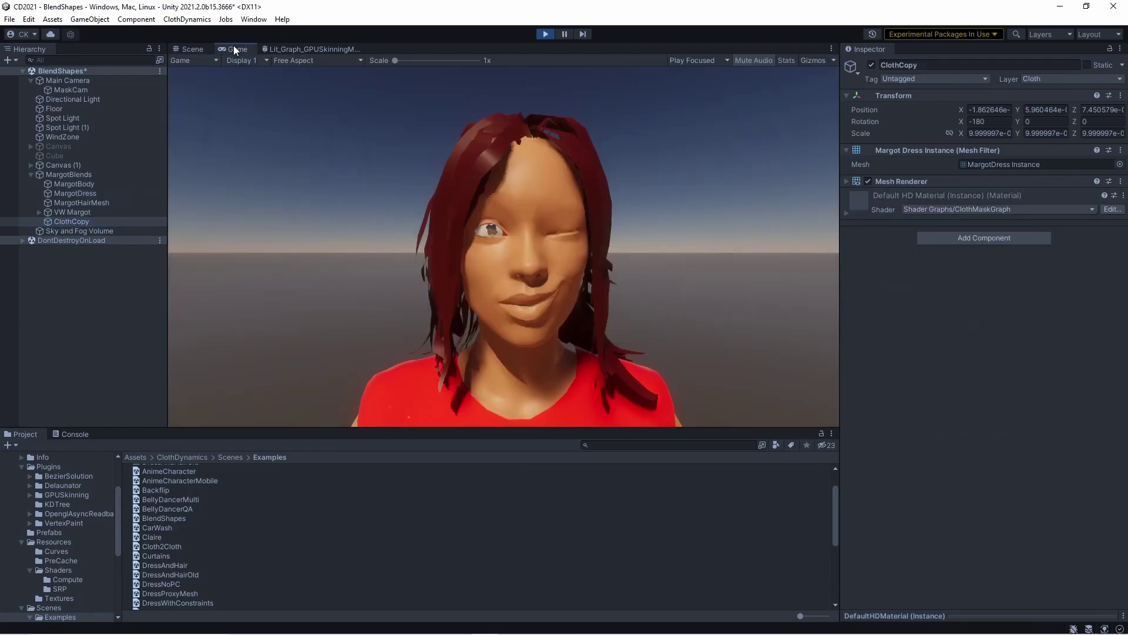
# Set MargotBody's Wink blend shape to 0 and expand the Mask Bodies list in MargotDress's Projection Mask.
pyautogui.click(94, 183)
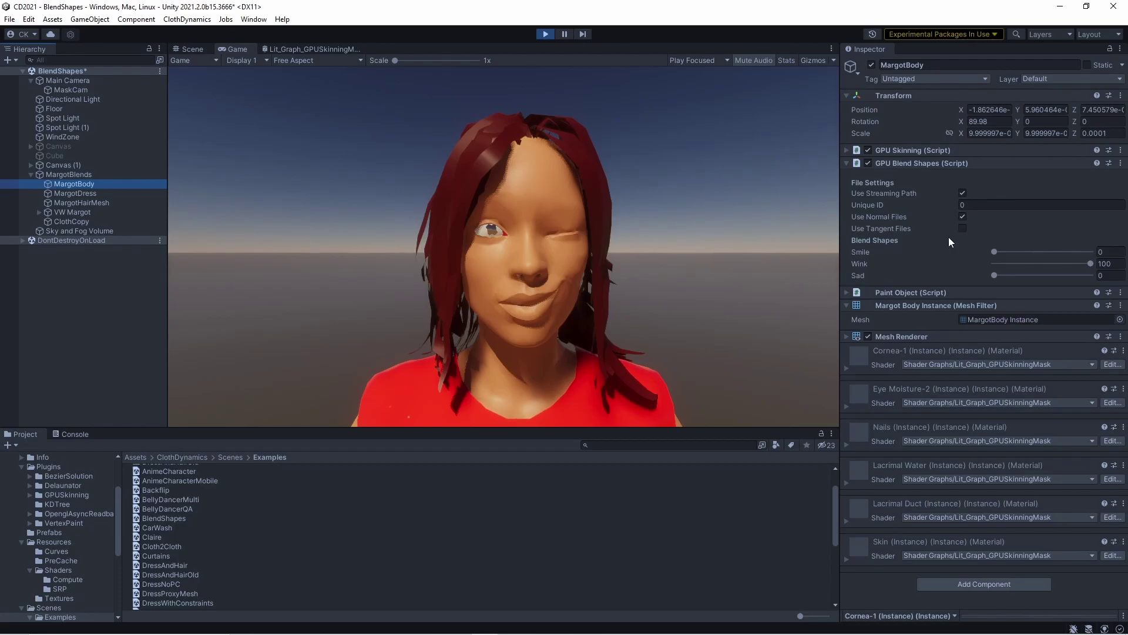
pyautogui.moveTo(1091, 264); pyautogui.dragTo(880, 266)
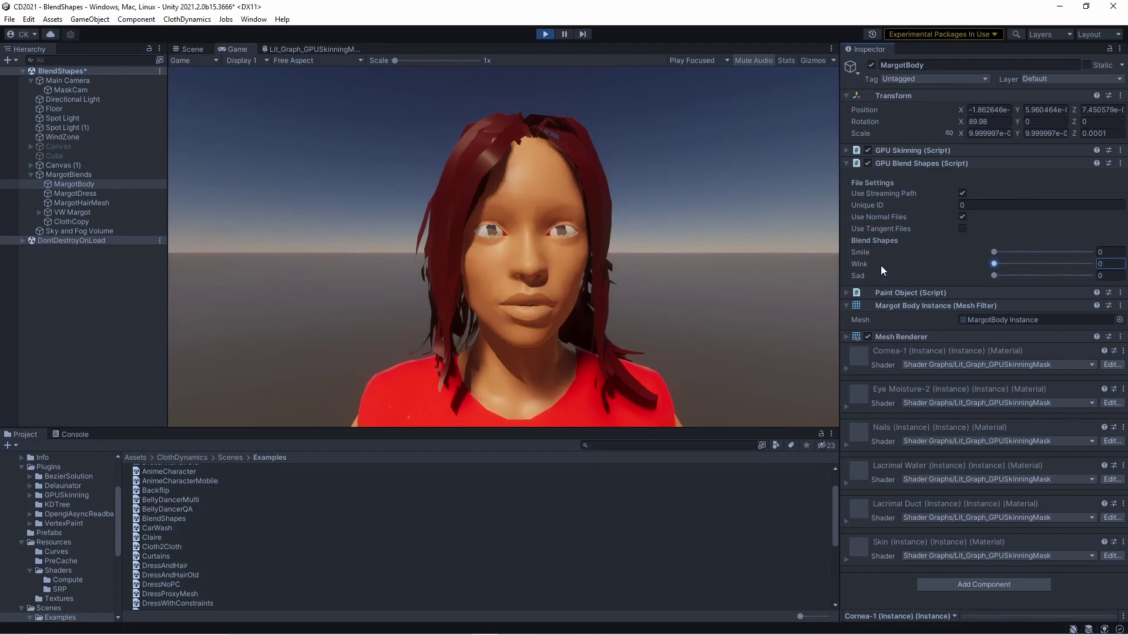
pyautogui.click(74, 193)
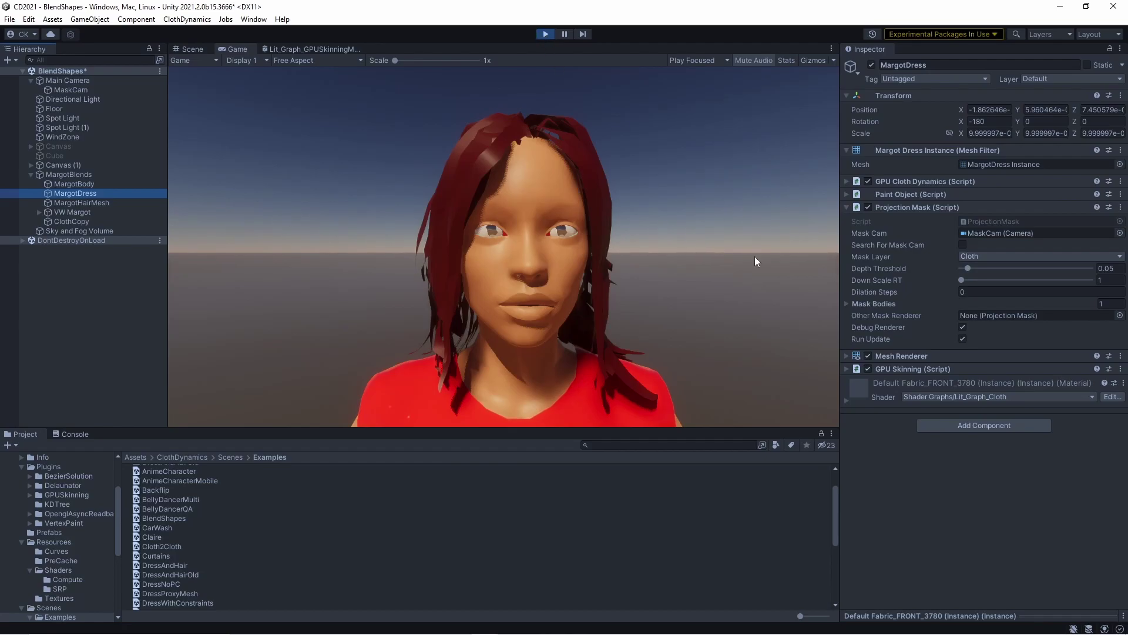
pyautogui.click(850, 302)
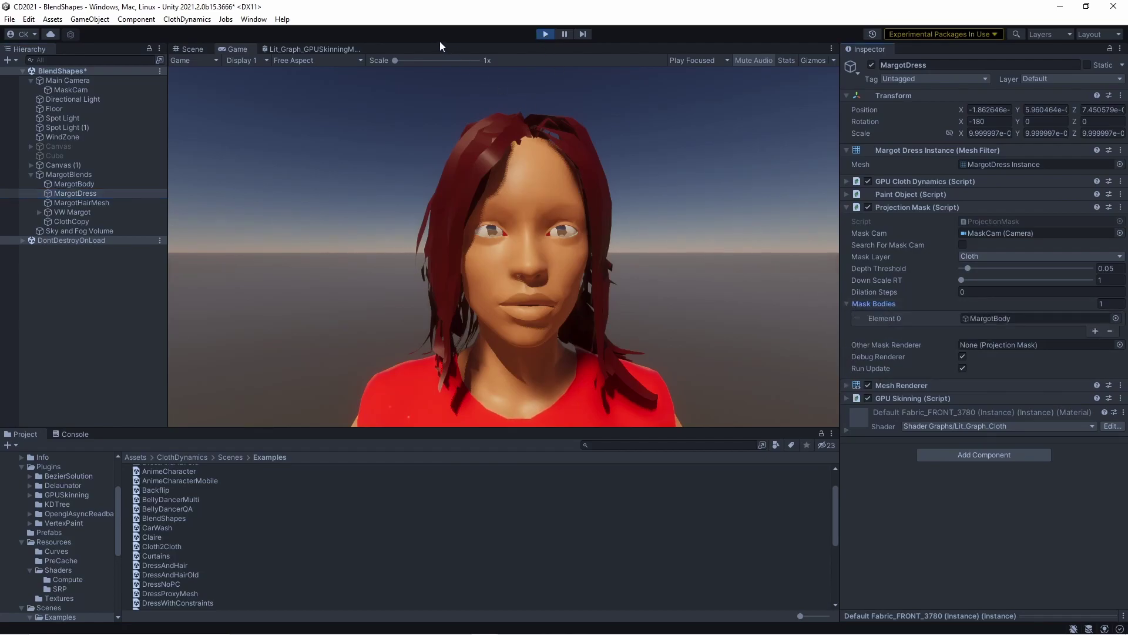